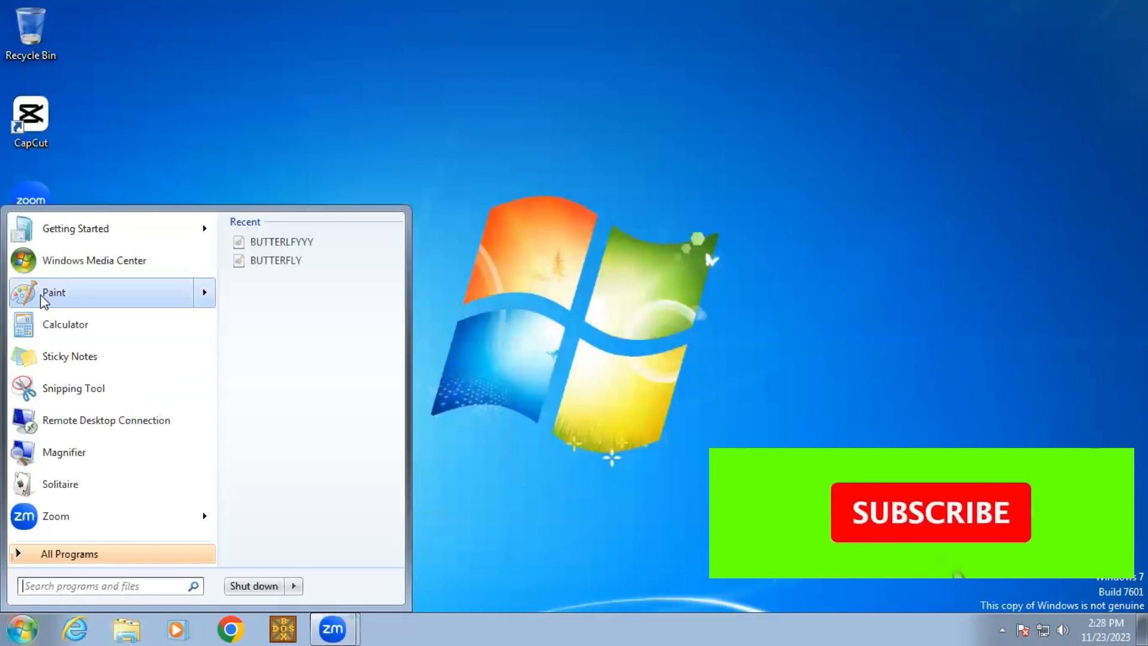
# Open Microsoft Office Excel 2007.
pyautogui.write('EXCEL')
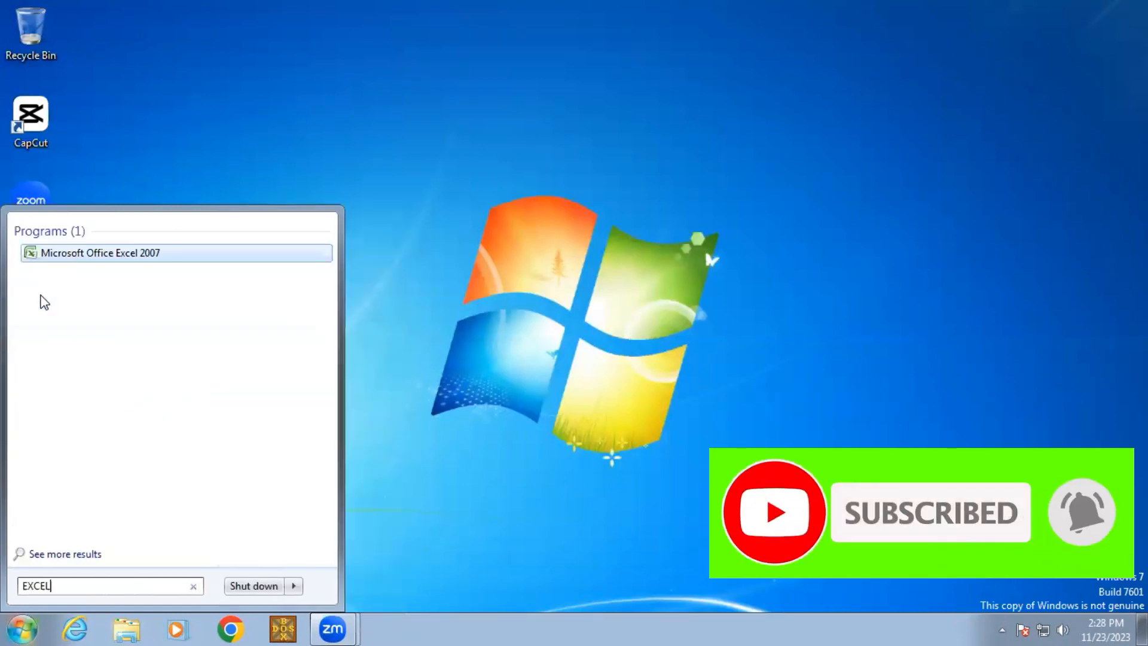
pyautogui.press('Return')
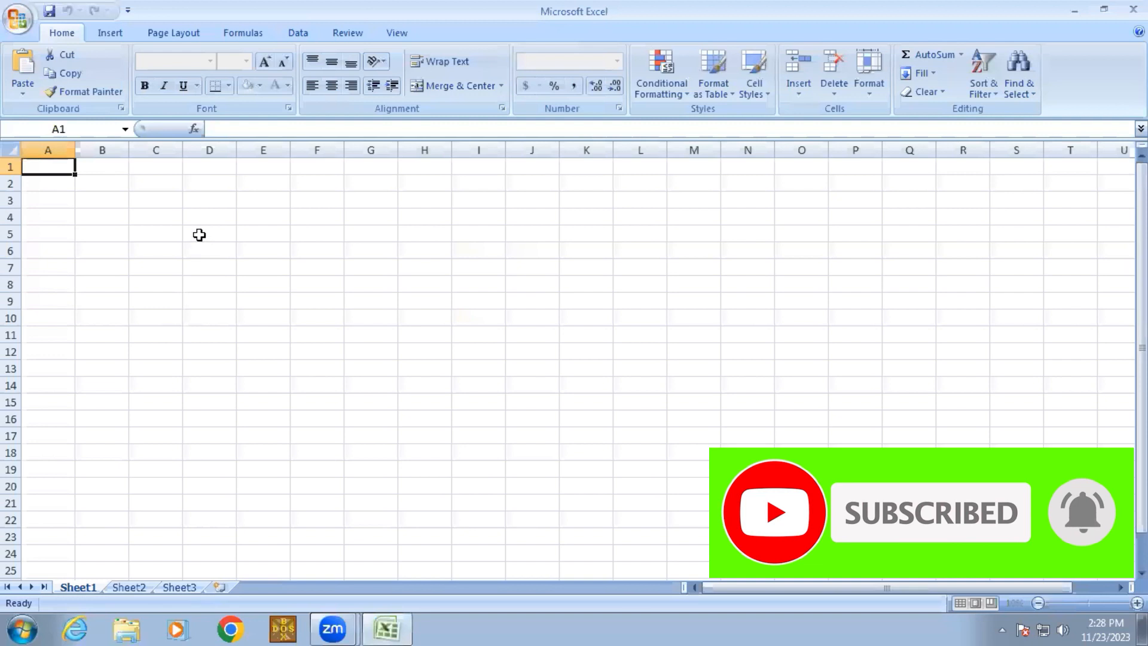
# Increase the font size of the cell block A1:N24 to 18.
pyautogui.moveTo(48, 167); pyautogui.dragTo(748, 553)
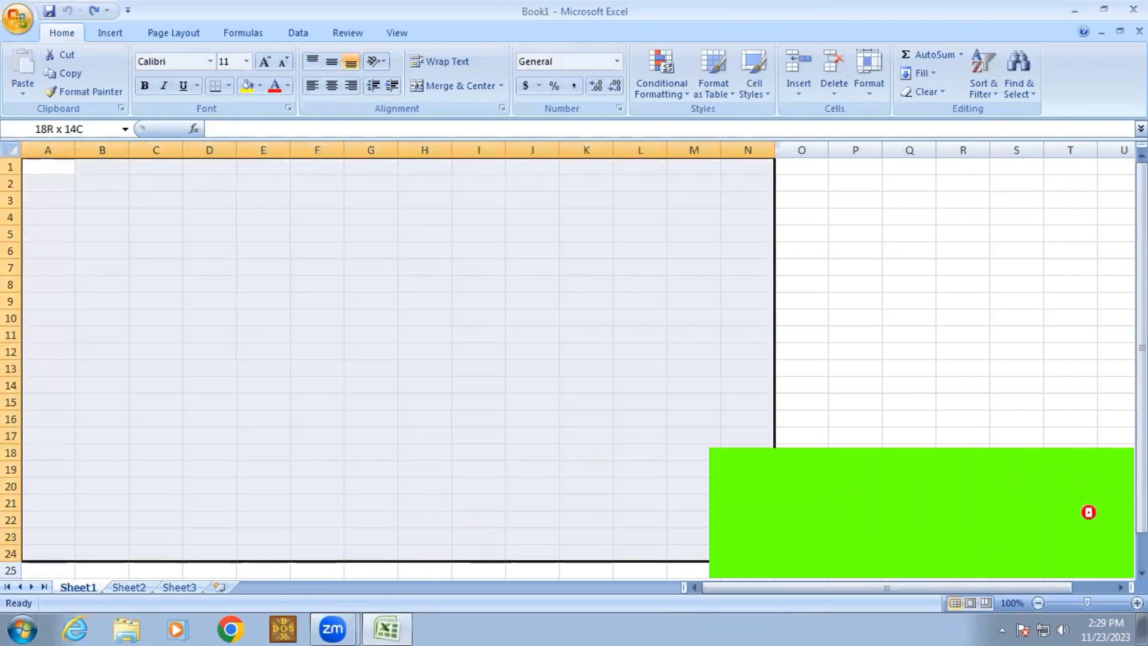
pyautogui.click(260, 55)
pyautogui.click(260, 54)
pyautogui.click(260, 55)
pyautogui.click(260, 55)
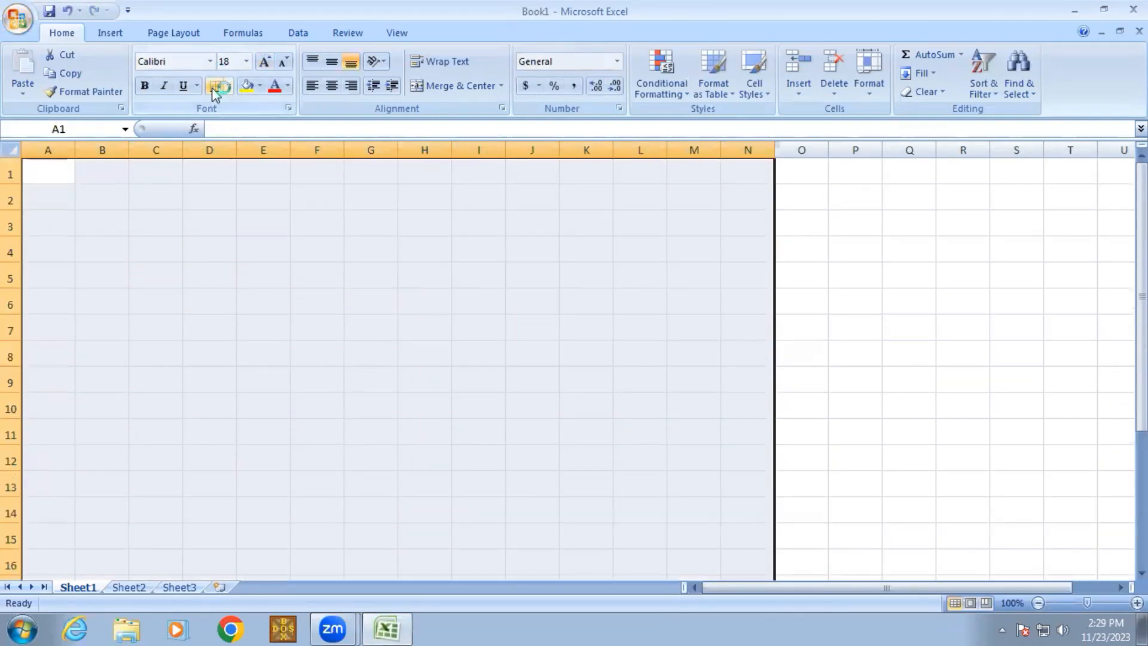
pyautogui.click(288, 250)
pyautogui.click(106, 174)
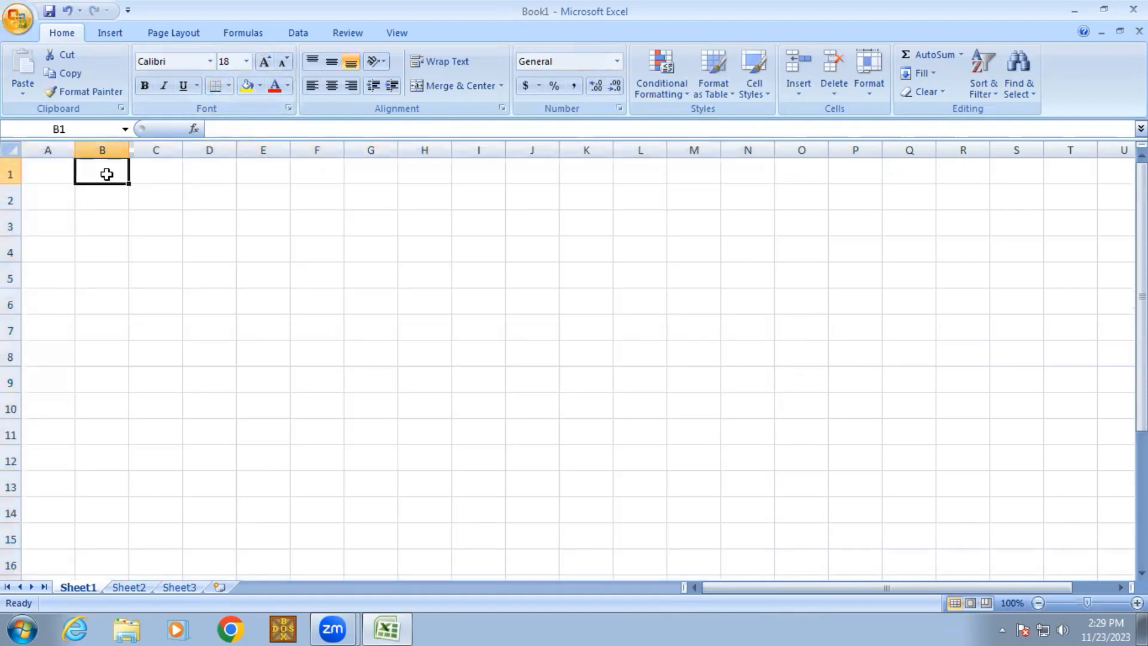
pyautogui.click(159, 173)
# Enter the header S/N in cell A1 and Name of Item in B1.
pyautogui.click(65, 169)
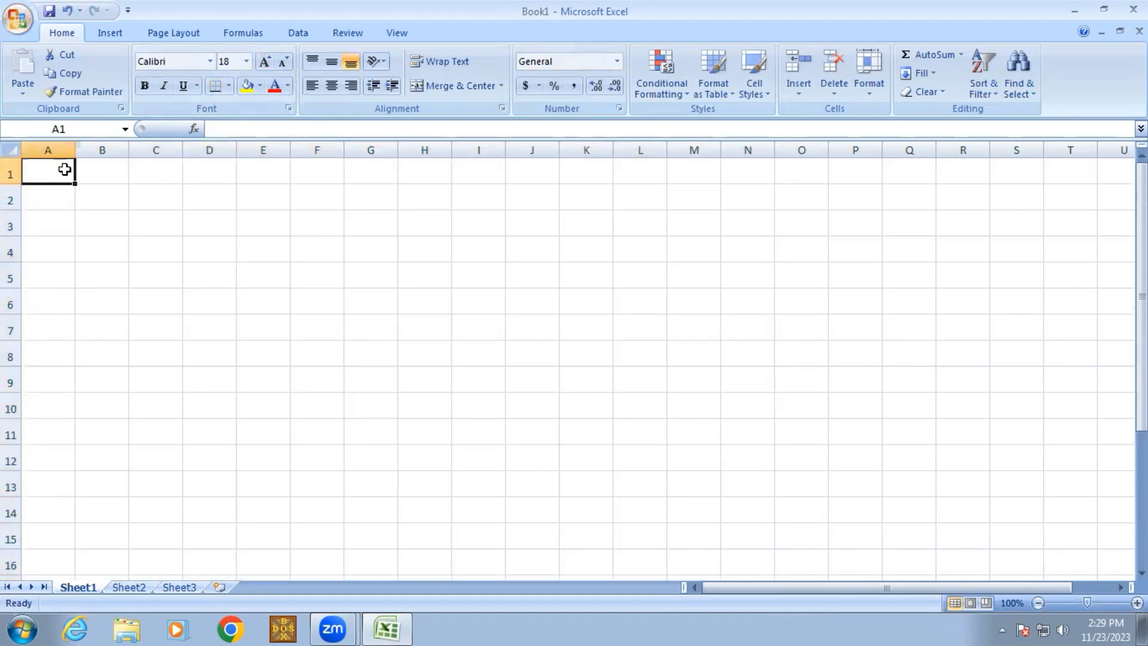
pyautogui.write('S/N')
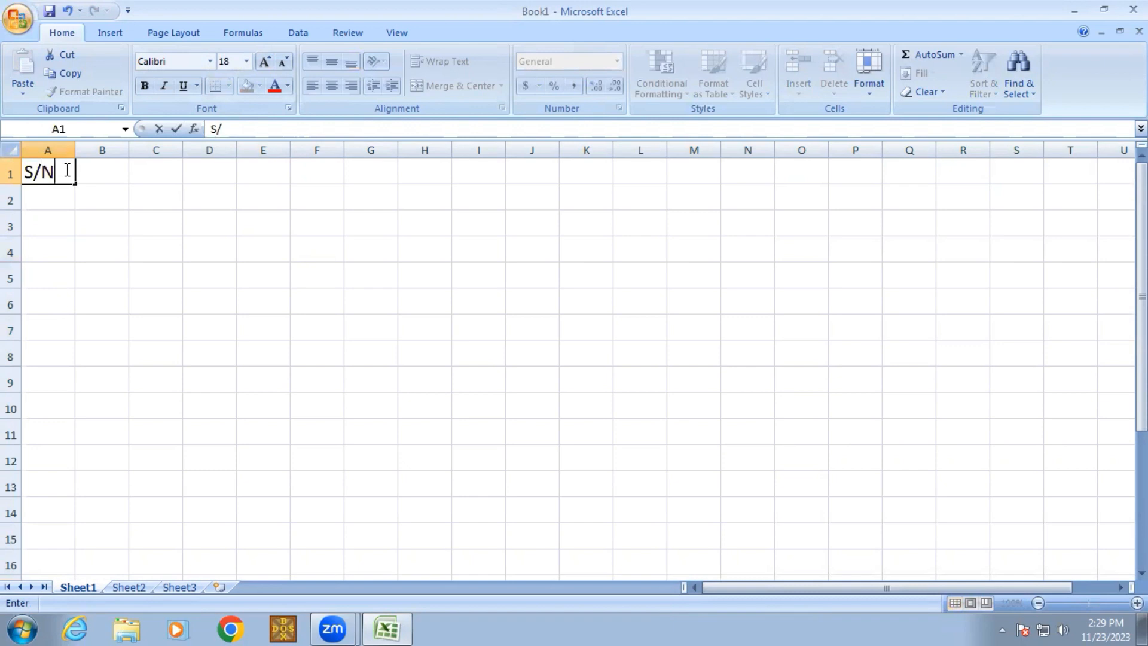
pyautogui.press('Tab')
pyautogui.write('Name of')
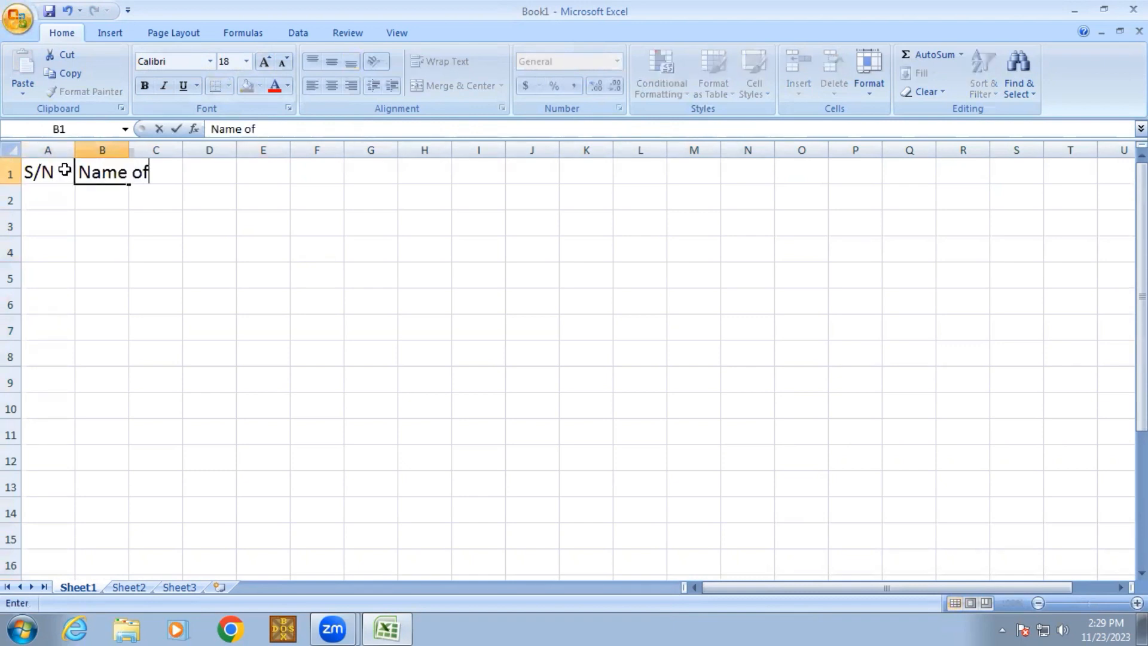
pyautogui.write(' Item')
pyautogui.press('Tab')
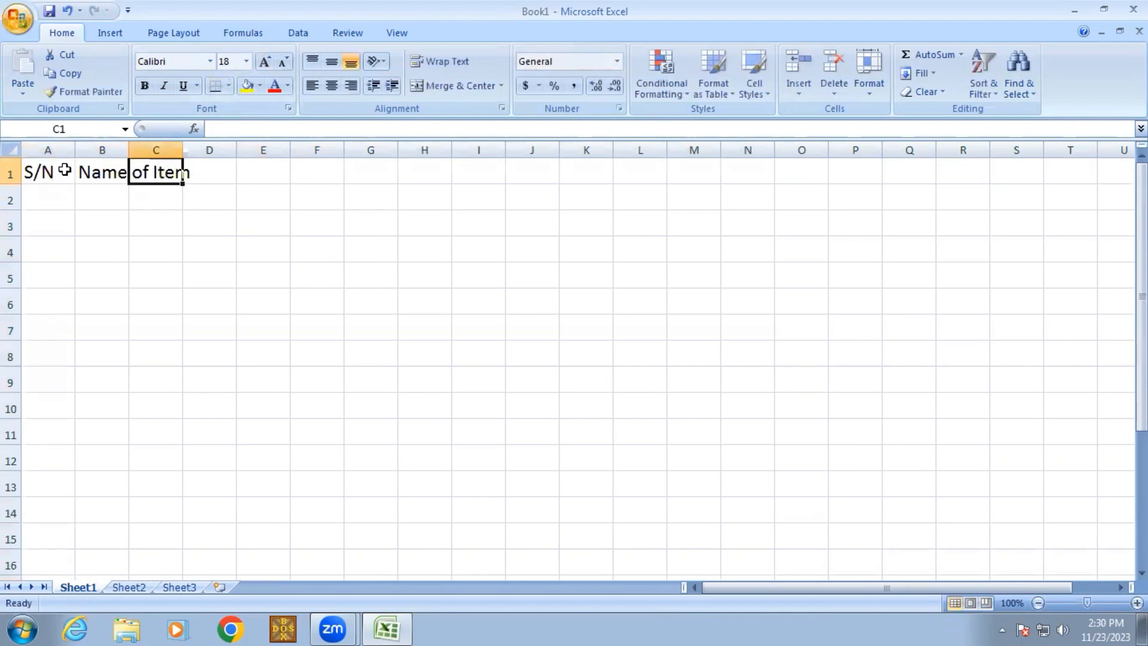
# Enter the headers uantity in D1, Cost in E1 and Amount in F1.
pyautogui.press('Tab')
pyautogui.write('uan')
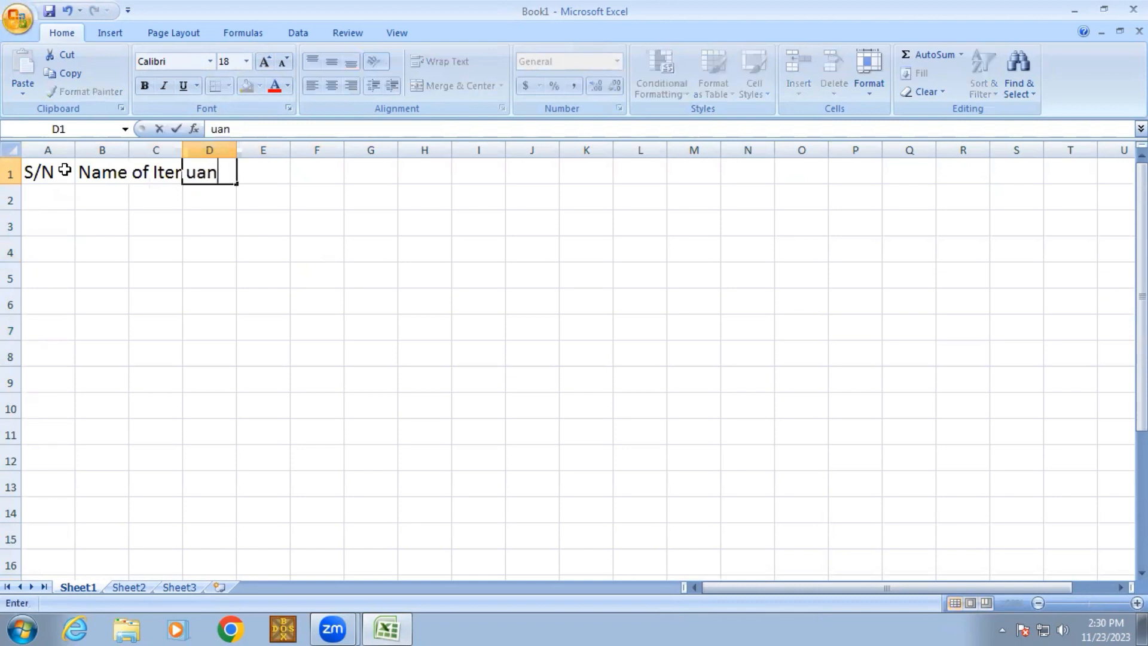
pyautogui.write('tity')
pyautogui.press('Tab')
pyautogui.write('cost')
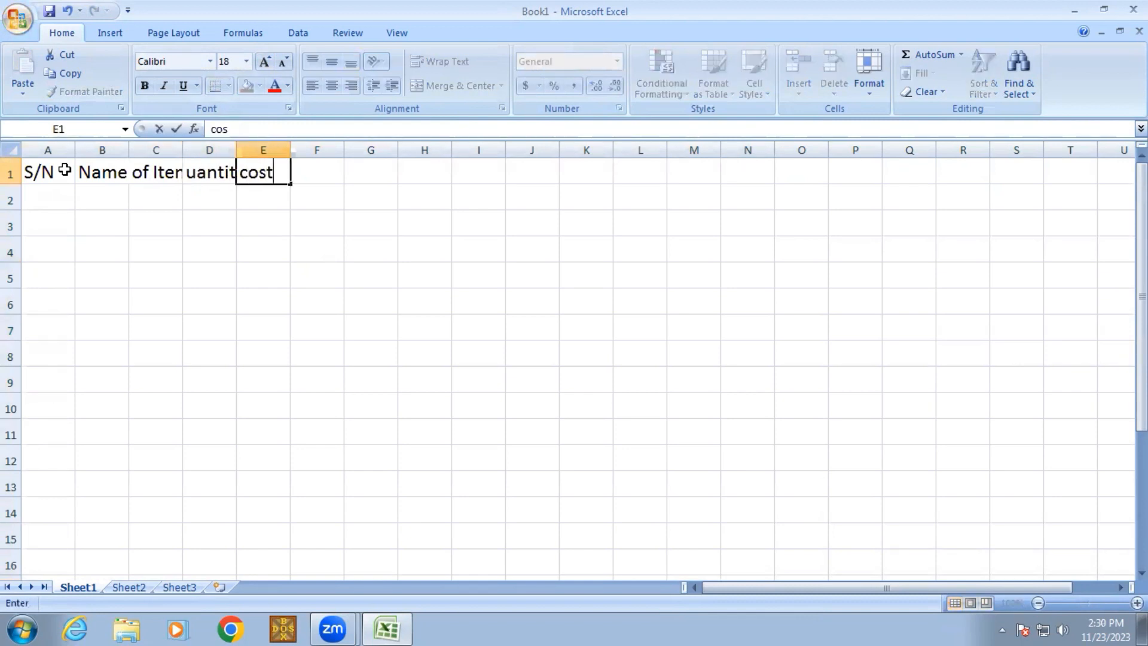
pyautogui.press('Tab')
pyautogui.write('a')
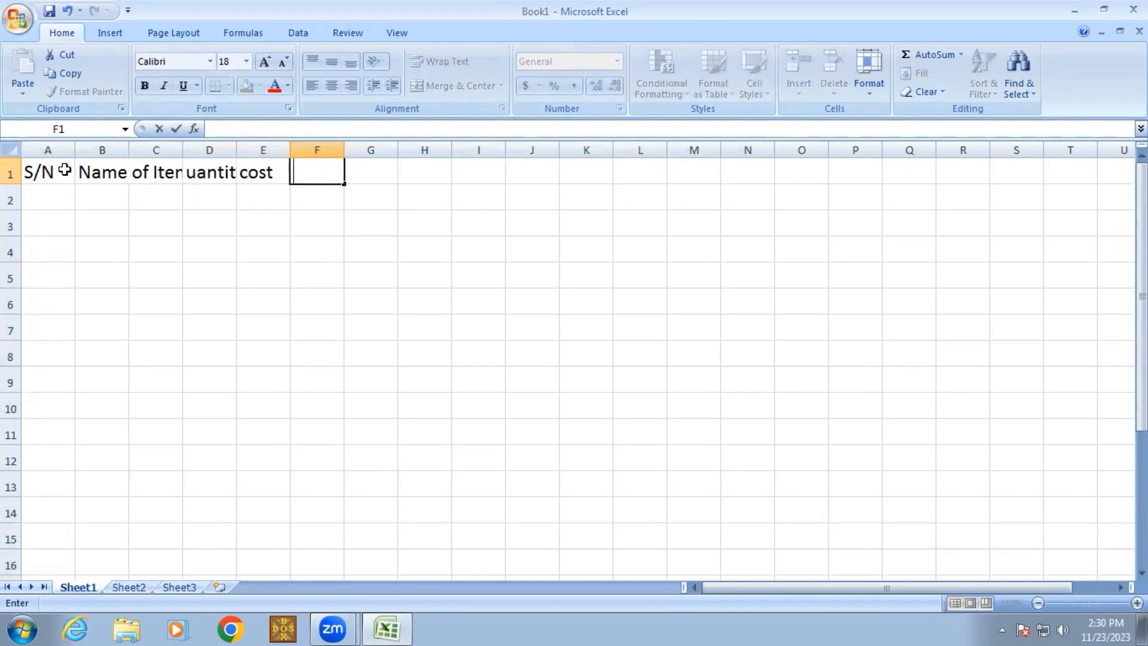
pyautogui.press('Left')
pyautogui.write('Cost')
pyautogui.press('Tab')
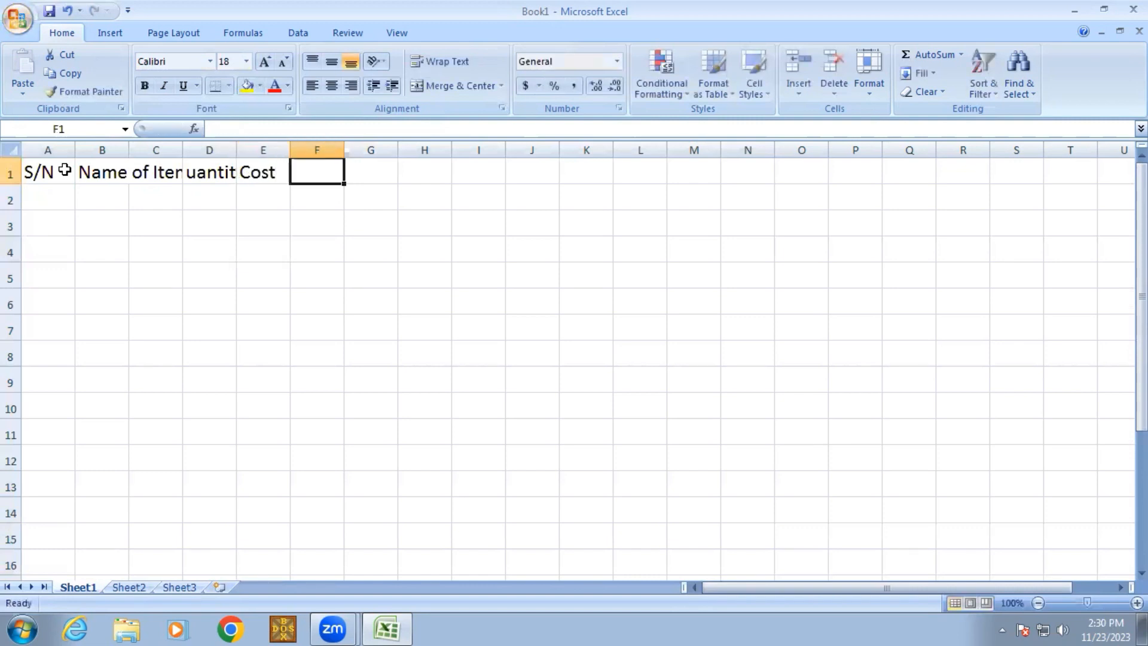
pyautogui.write('Amount')
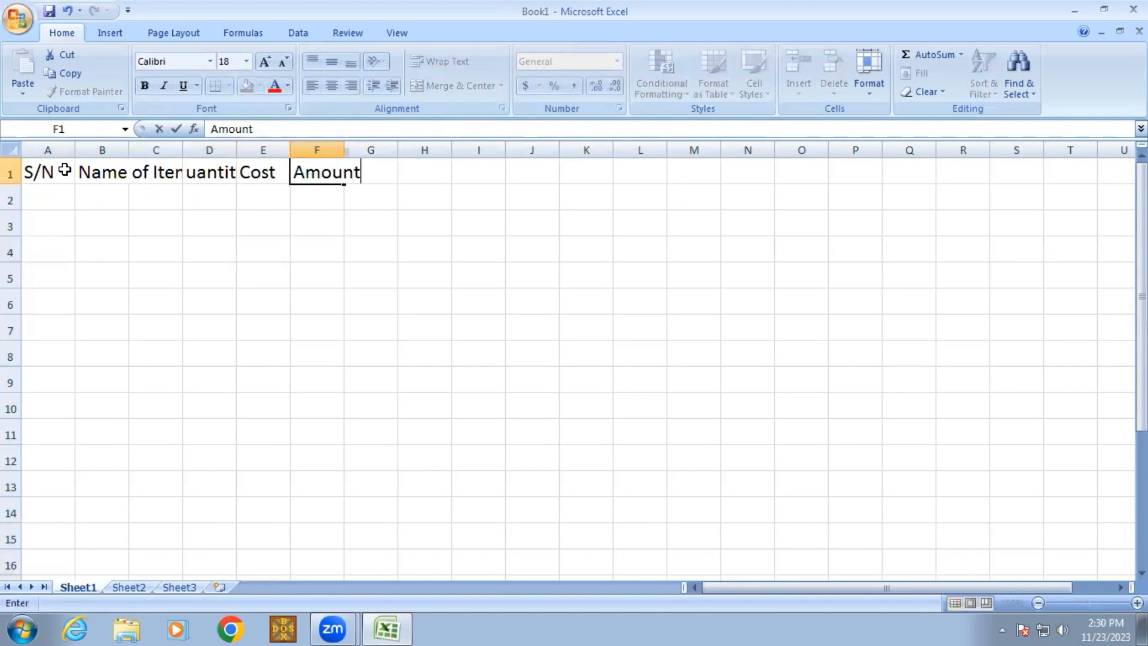
pyautogui.press('Return')
# Auto-fit the widths of columns A, B, D and E to their header text.
pyautogui.doubleClick(69, 156)
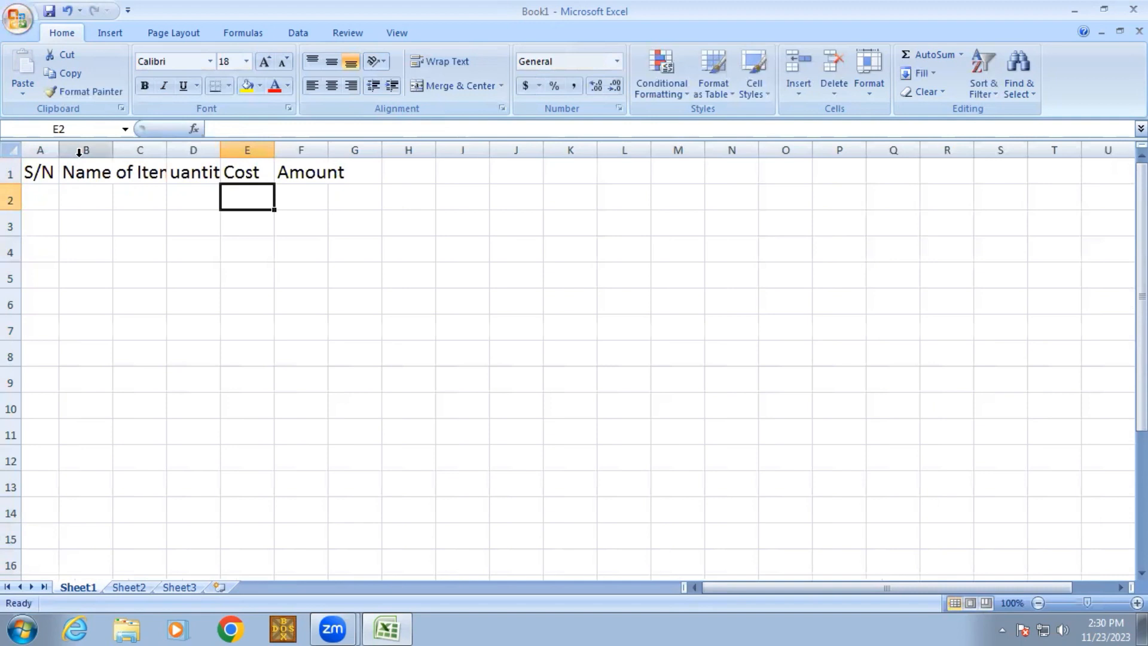
pyautogui.doubleClick(112, 151)
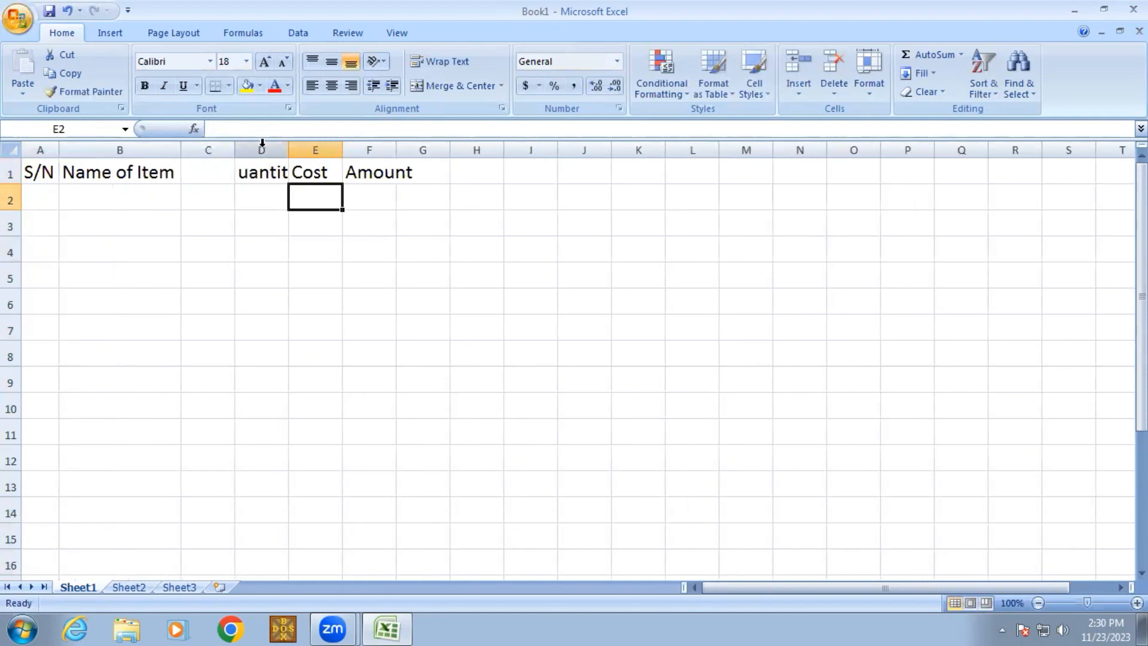
pyautogui.doubleClick(288, 150)
pyautogui.doubleClick(355, 154)
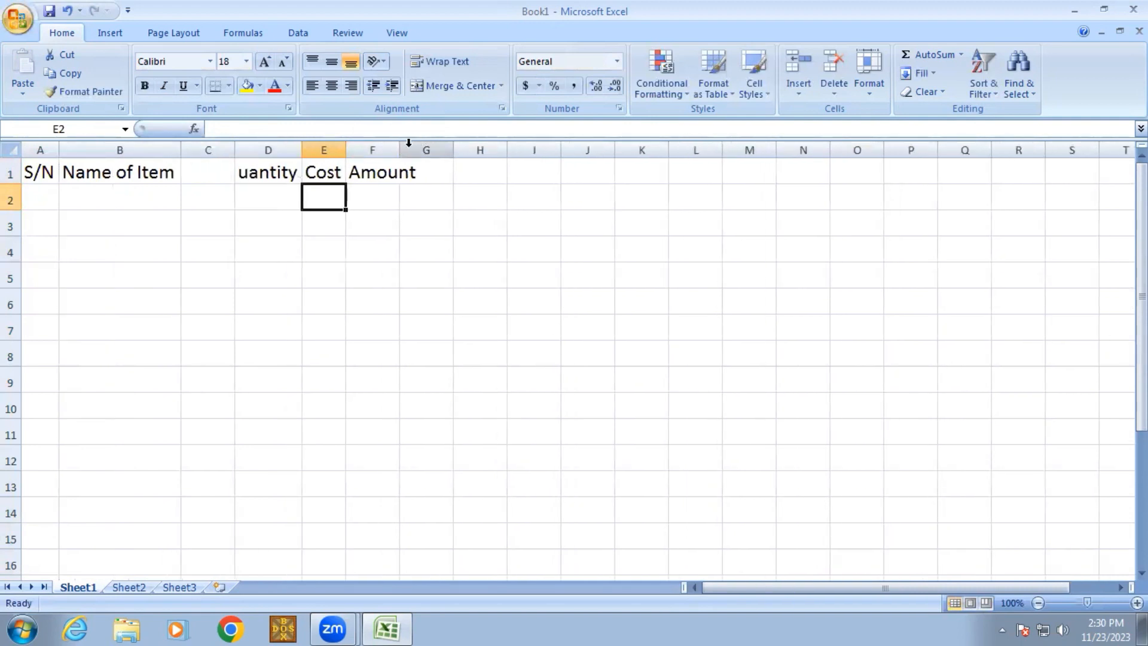
# Move the headers in D1:G1 one column over to start at C1, and correct the C1 header to Quantity.
pyautogui.click(257, 175)
pyautogui.moveTo(257, 174); pyautogui.dragTo(402, 173)
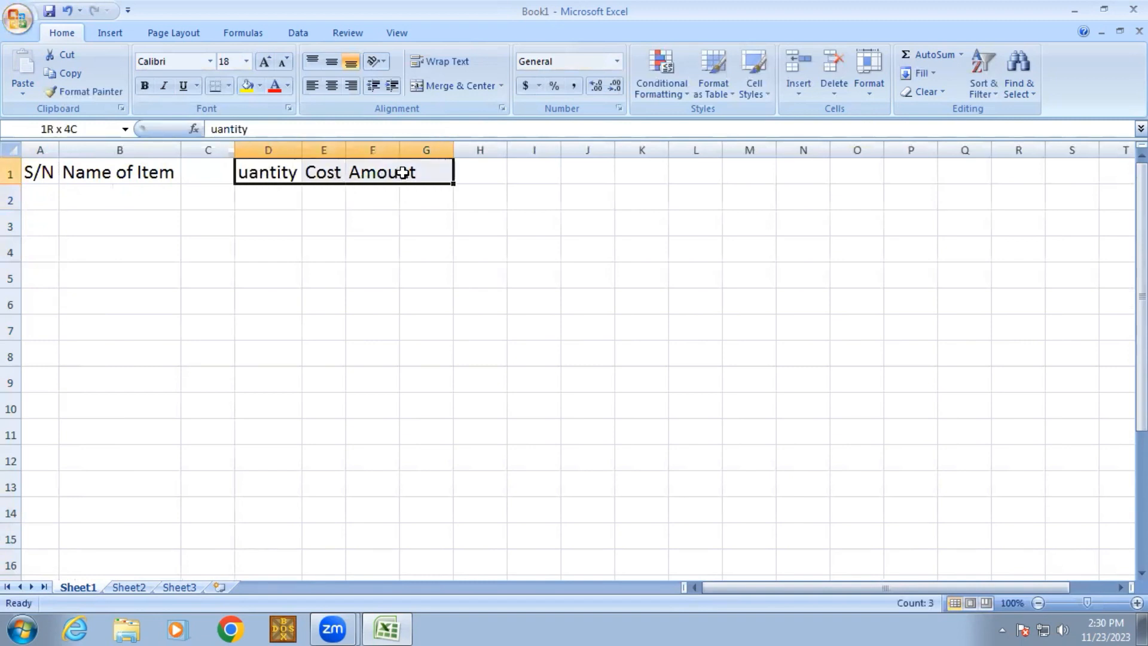
pyautogui.hotkey('ctrl', 'x')
pyautogui.click(212, 170)
pyautogui.hotkey('ctrl', 'v')
pyautogui.doubleClick(195, 175)
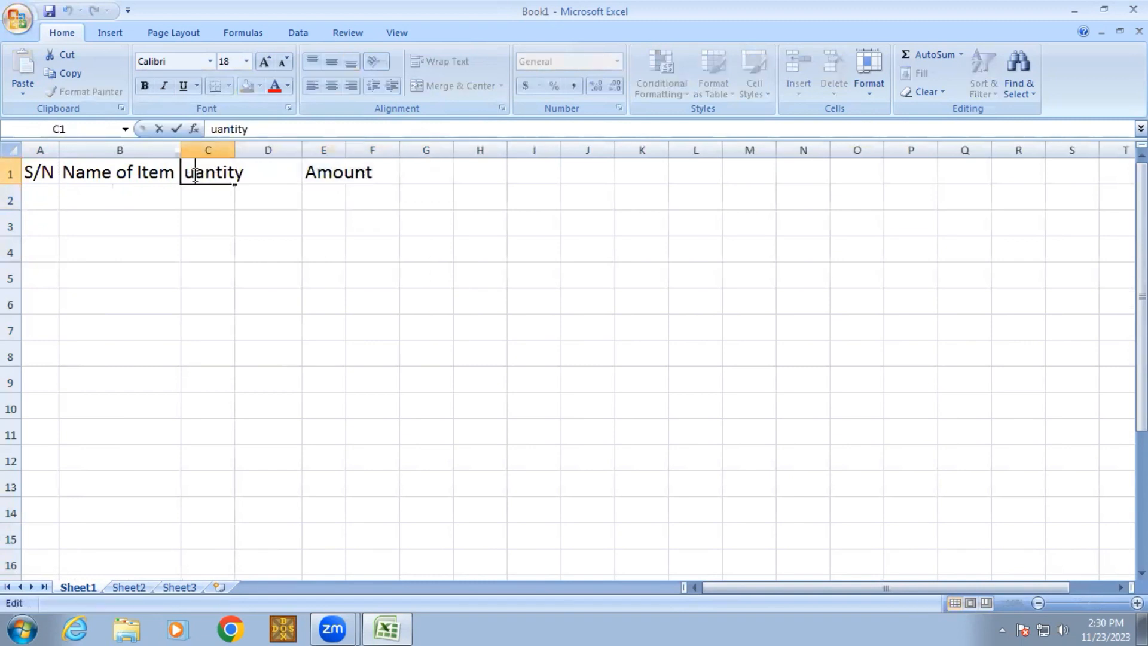
pyautogui.write('Q')
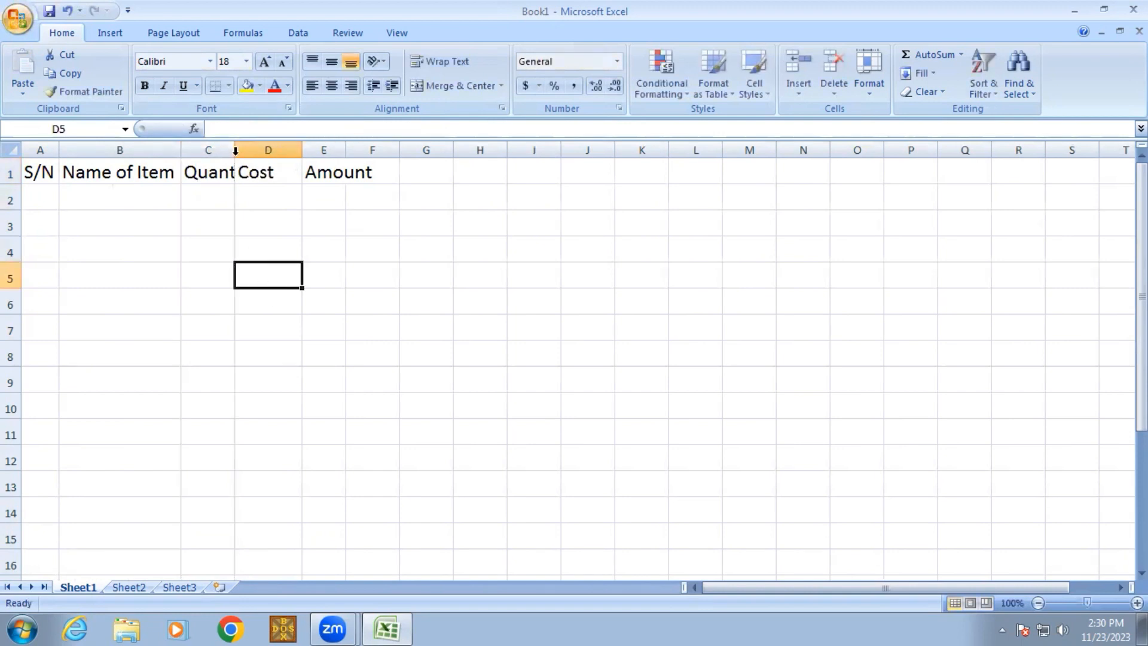
# Auto-fit the widths of the Quantity and Cost columns to their header text.
pyautogui.doubleClick(234, 149)
pyautogui.click(238, 221)
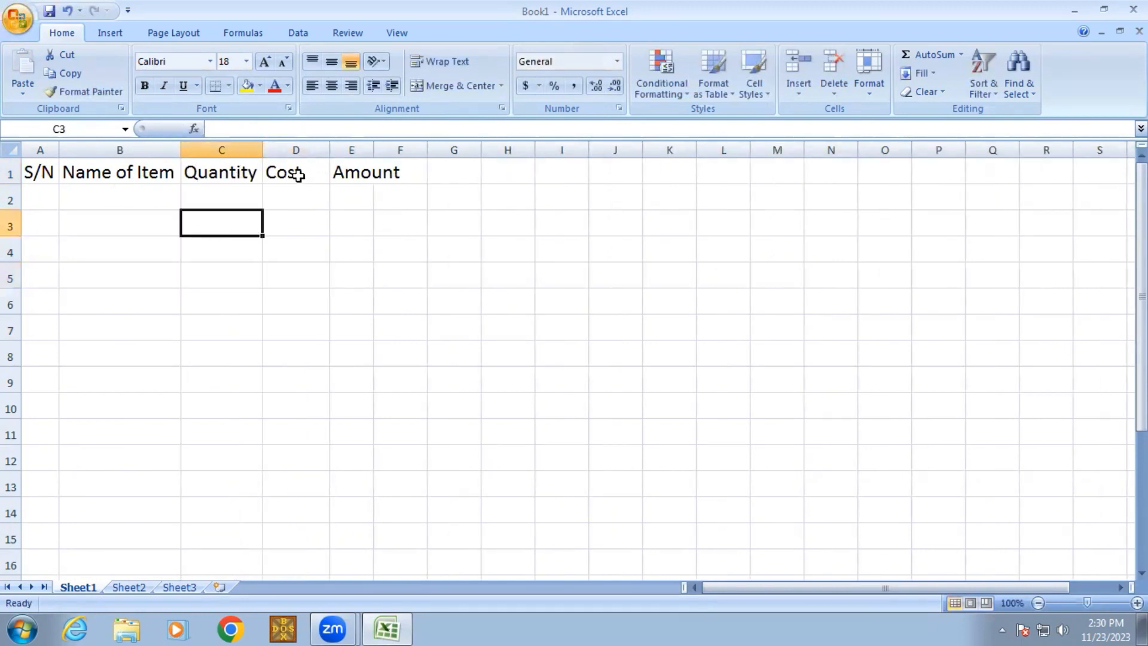
pyautogui.click(295, 150)
pyautogui.doubleClick(329, 149)
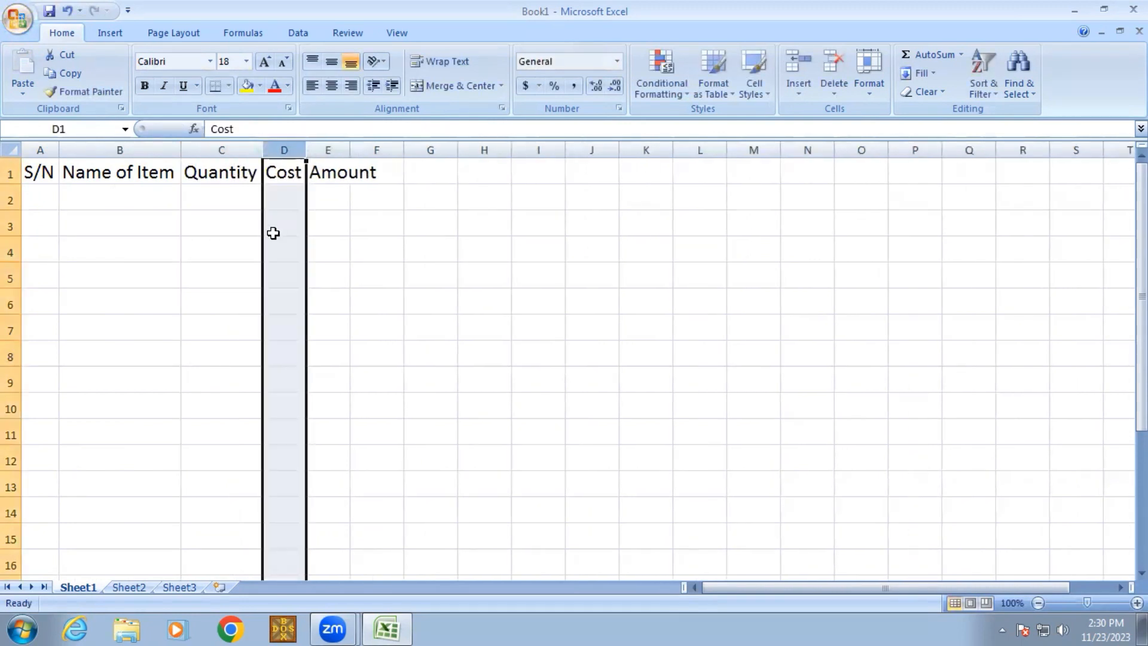
pyautogui.click(273, 233)
# Fill the S/N column with the serial numbers 1 to 7 in A2:A8.
pyautogui.click(41, 198)
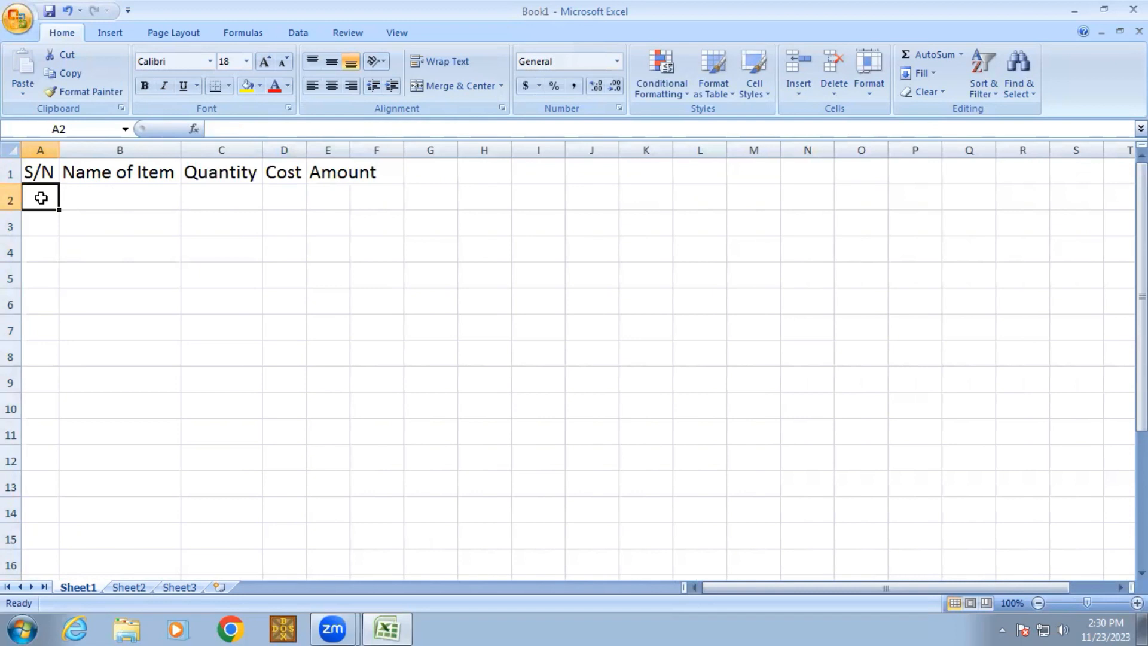
pyautogui.write('1')
pyautogui.moveTo(59, 212); pyautogui.dragTo(70, 357)
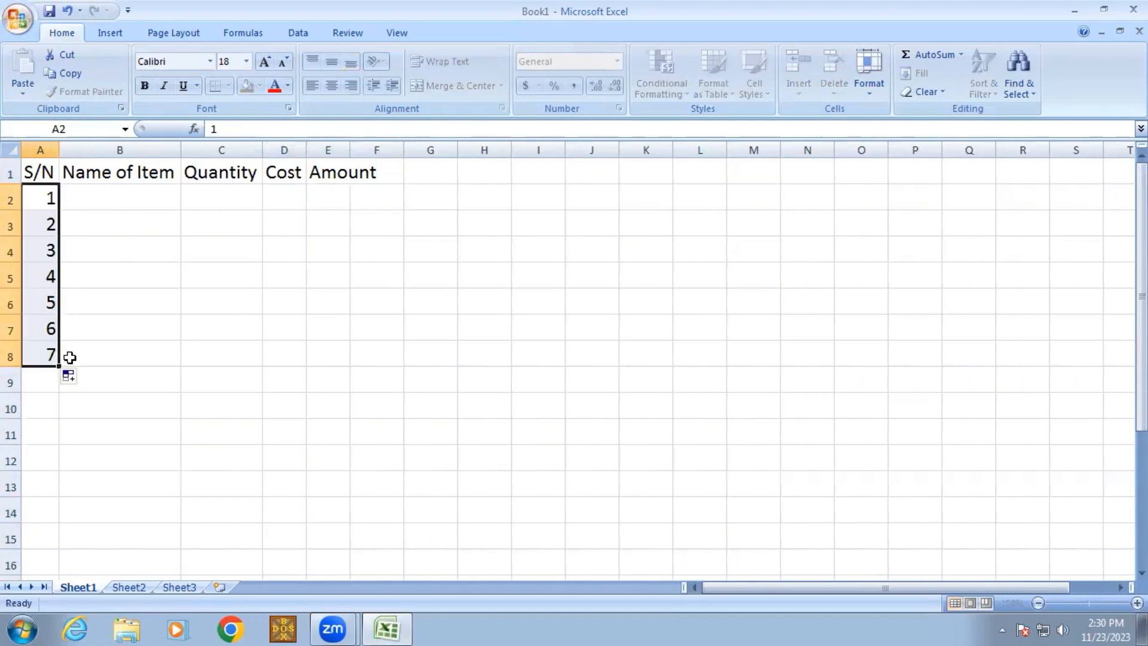
# Enter the item names Pencil, Ereser, Copy and Color in cells B2 to B5.
pyautogui.click(93, 199)
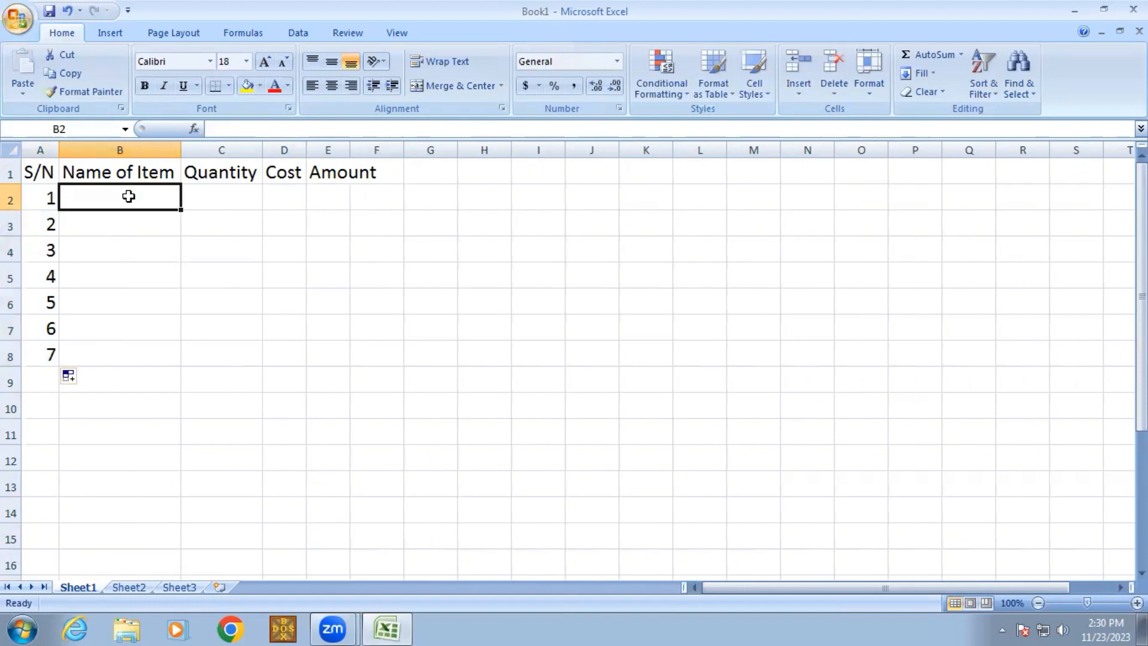
pyautogui.write('Pencil')
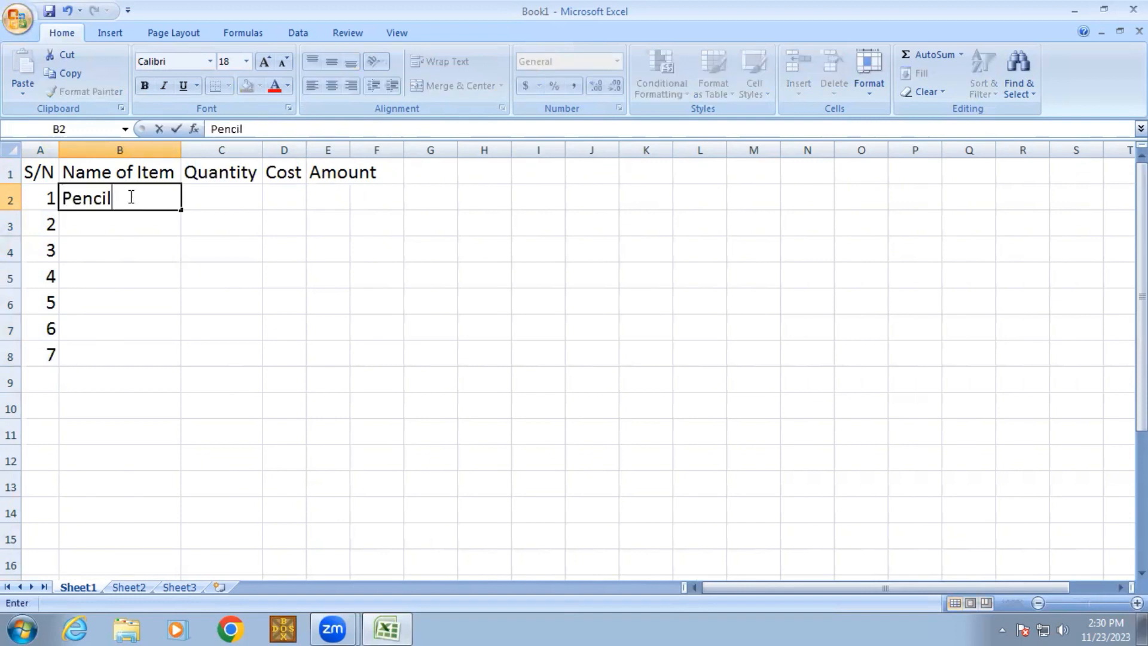
pyautogui.press('Return')
pyautogui.write('Ereser')
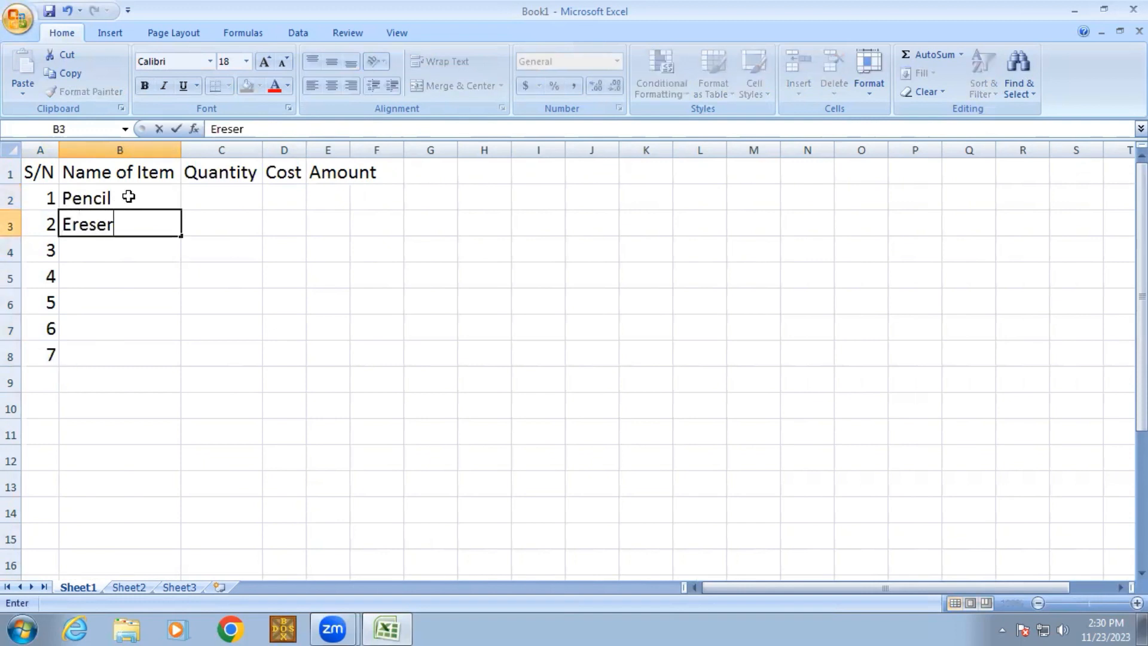
pyautogui.press('Return')
pyautogui.write('C')
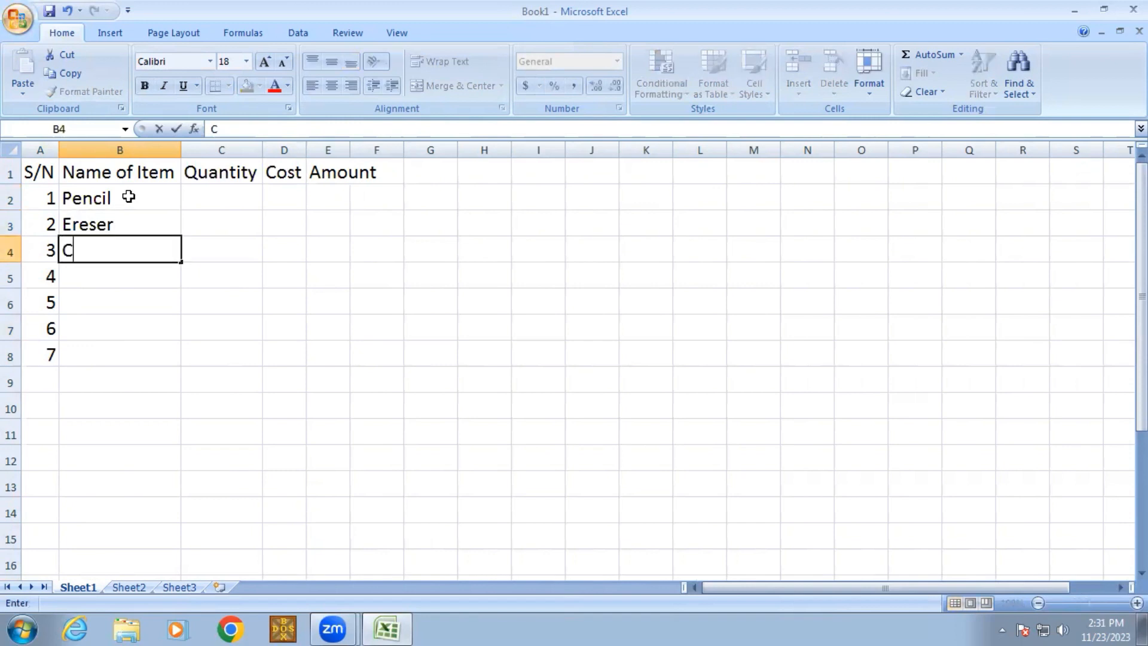
pyautogui.write('opy')
pyautogui.press('Return')
pyautogui.write('Colo')
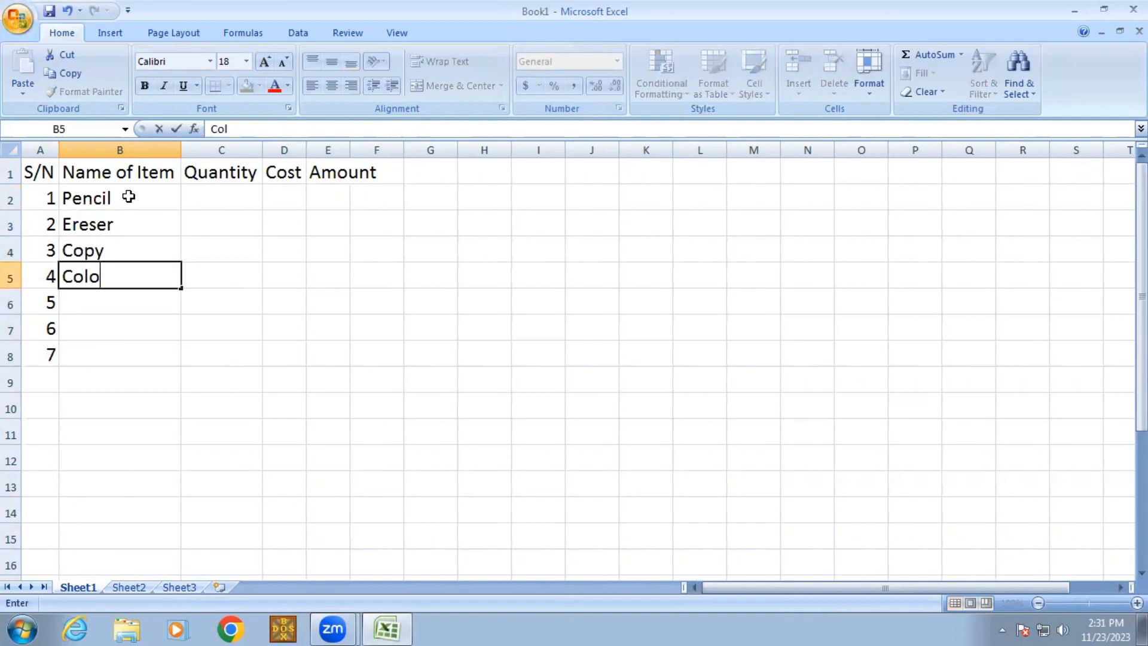
pyautogui.write('r')
pyautogui.press('Return')
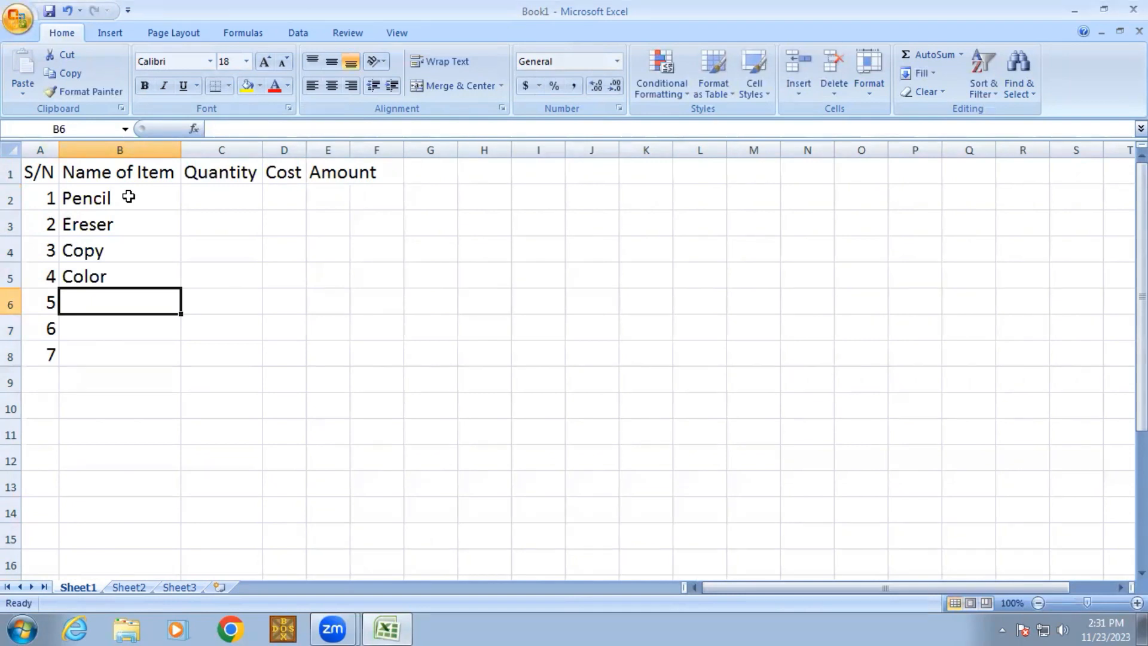
# Enter the item names BallPen and Sharpener in cells B6 and B7.
pyautogui.write('B')
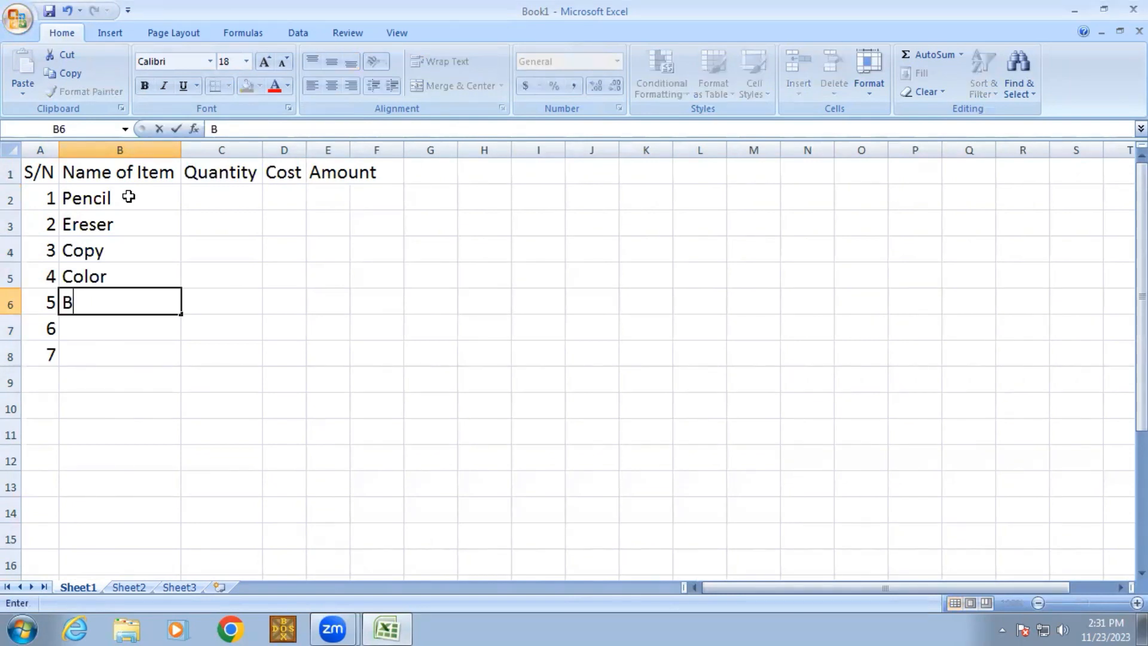
pyautogui.write('allPen')
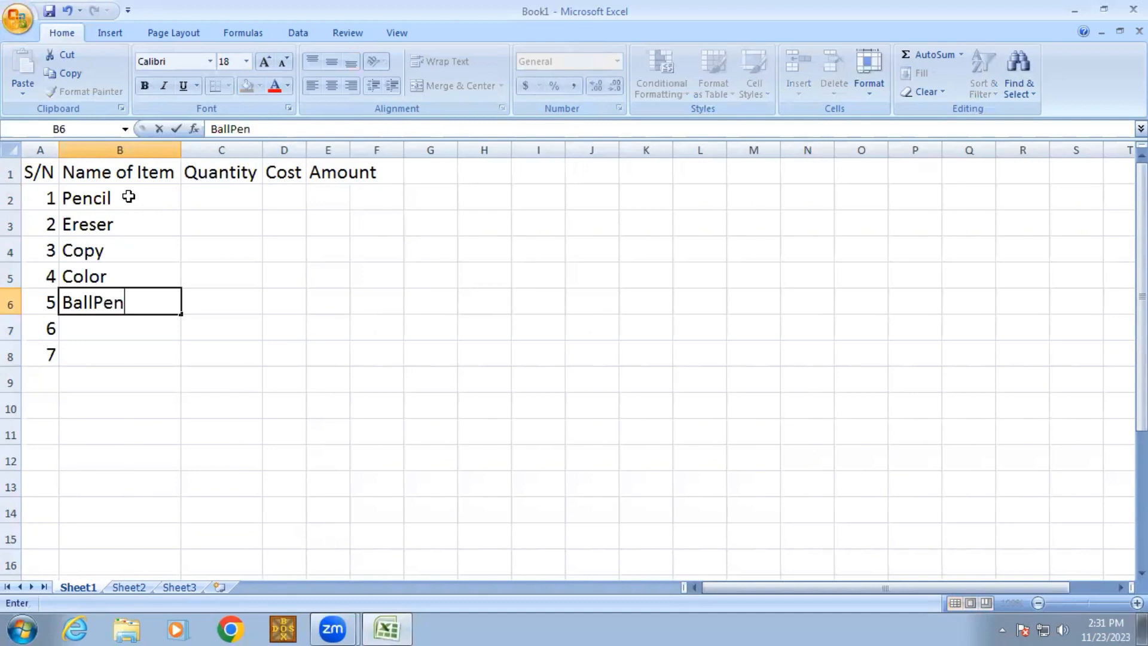
pyautogui.press('Return')
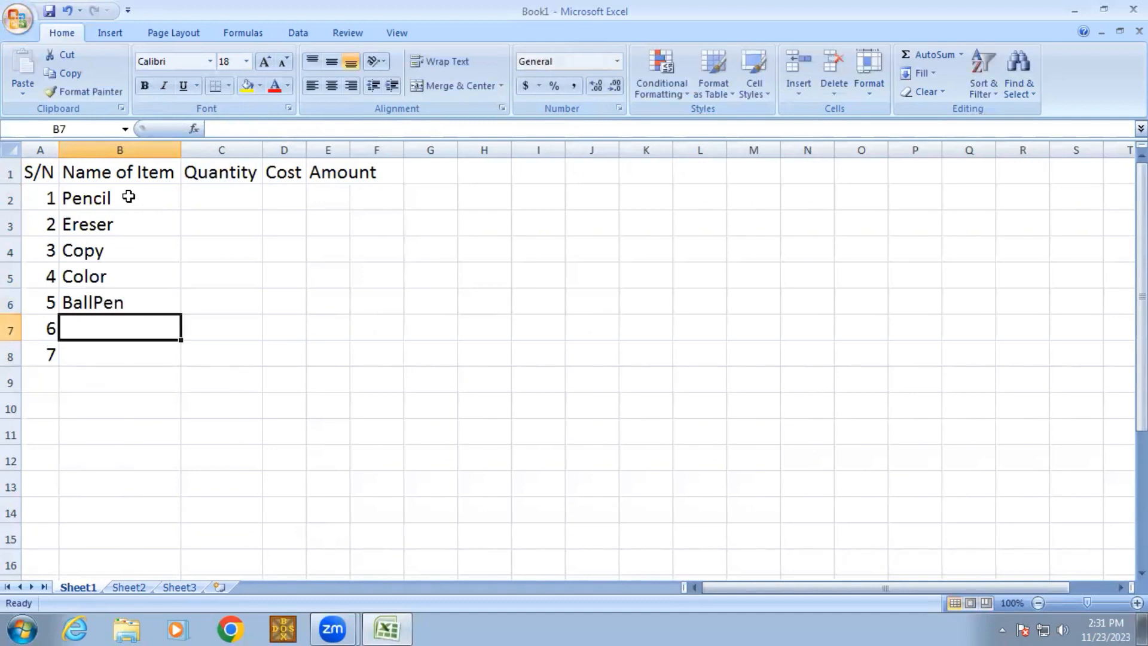
pyautogui.write('Sh')
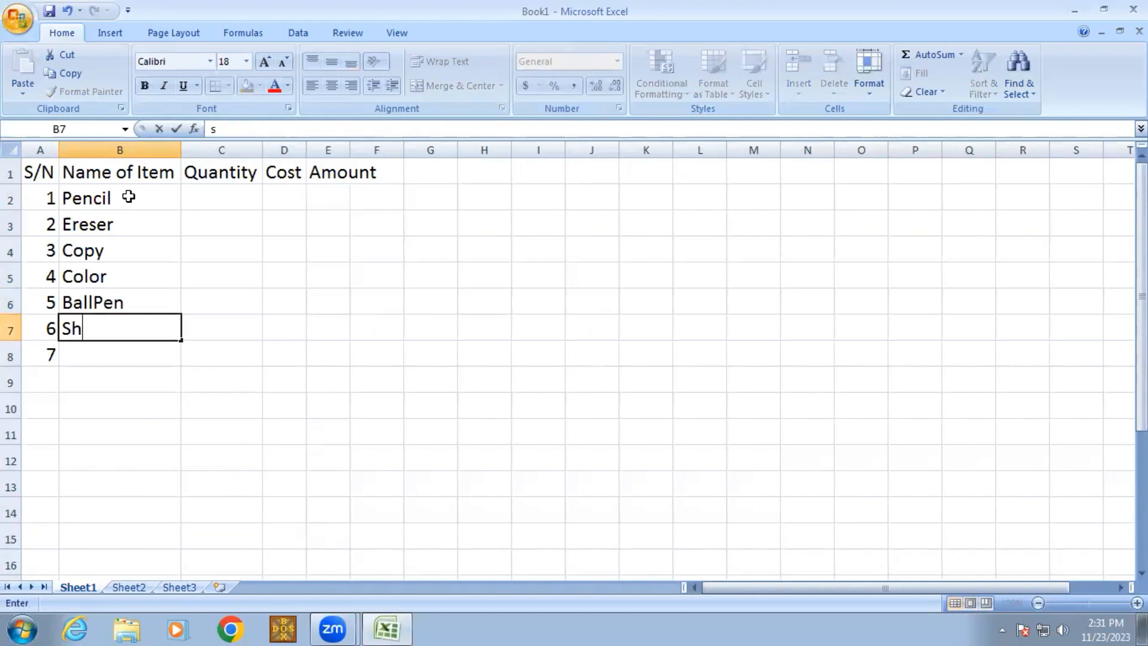
pyautogui.write('arpenere')
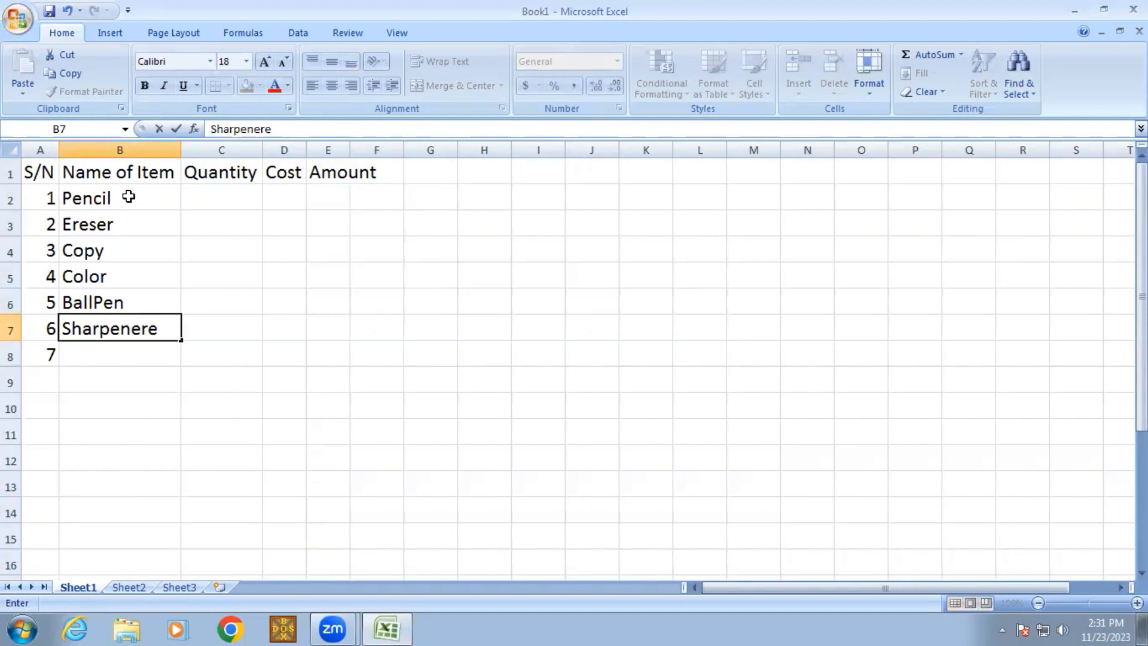
pyautogui.press('Return')
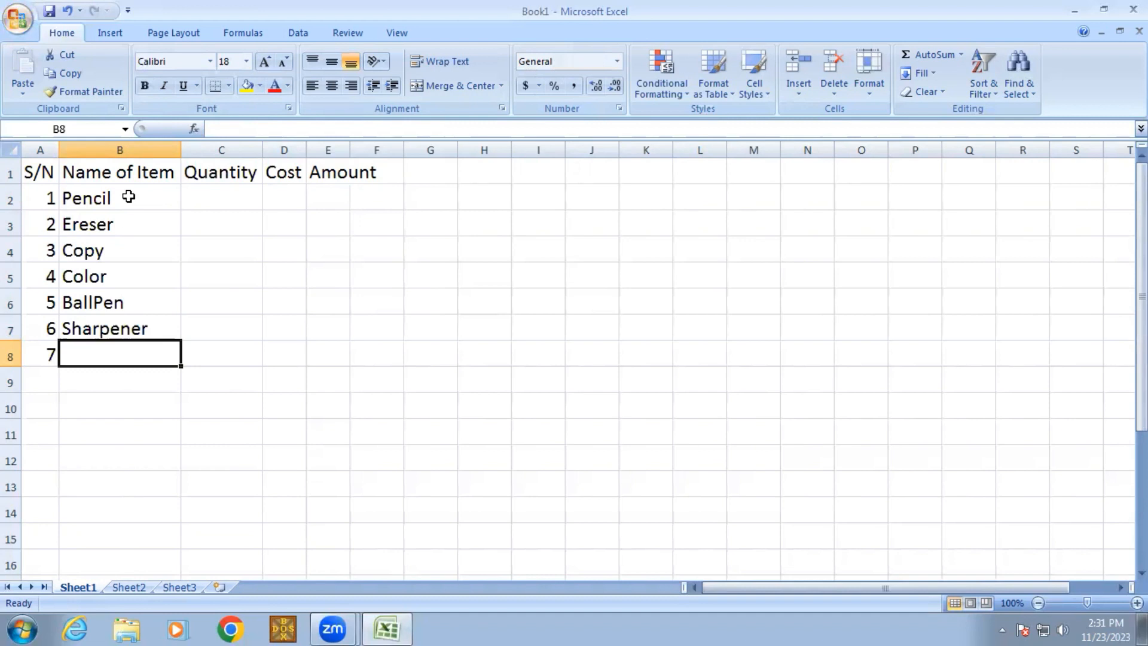
pyautogui.press('Return')
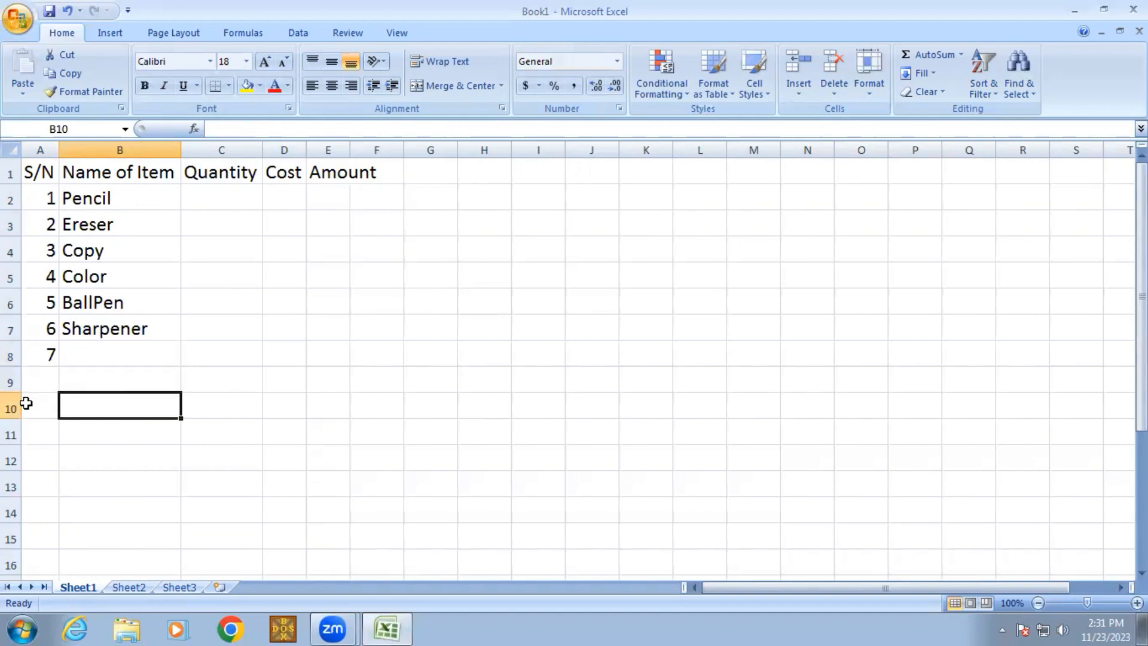
# Insert a blank row above the header row of the item list.
pyautogui.click(42, 173)
pyautogui.click(10, 173)
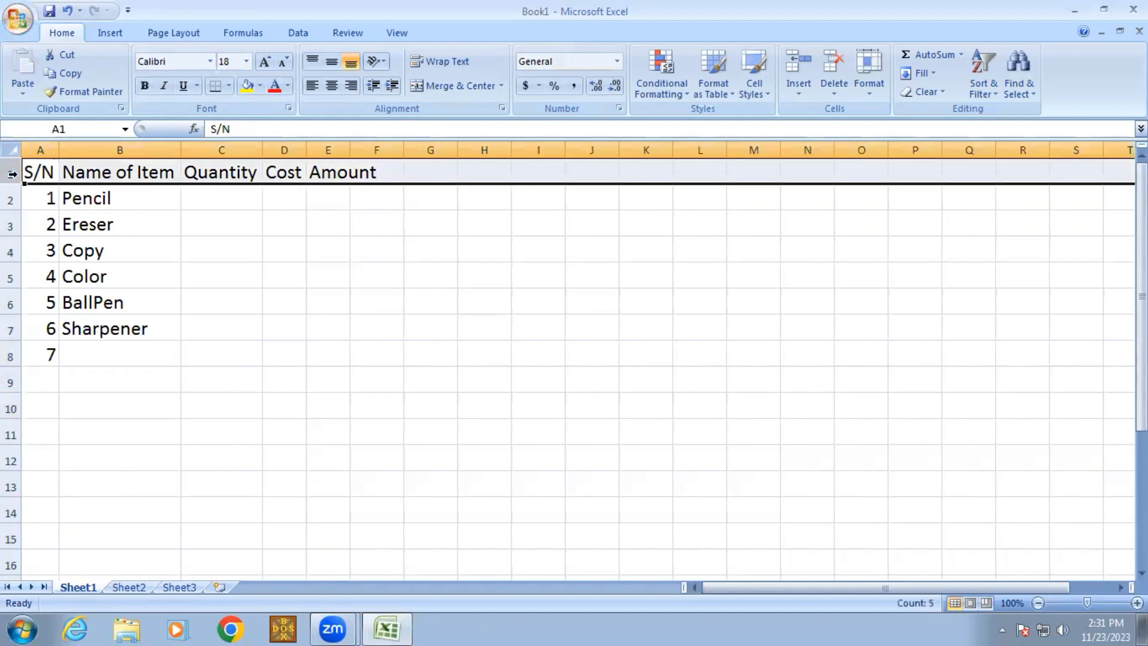
pyautogui.rightClick(10, 175)
pyautogui.click(51, 261)
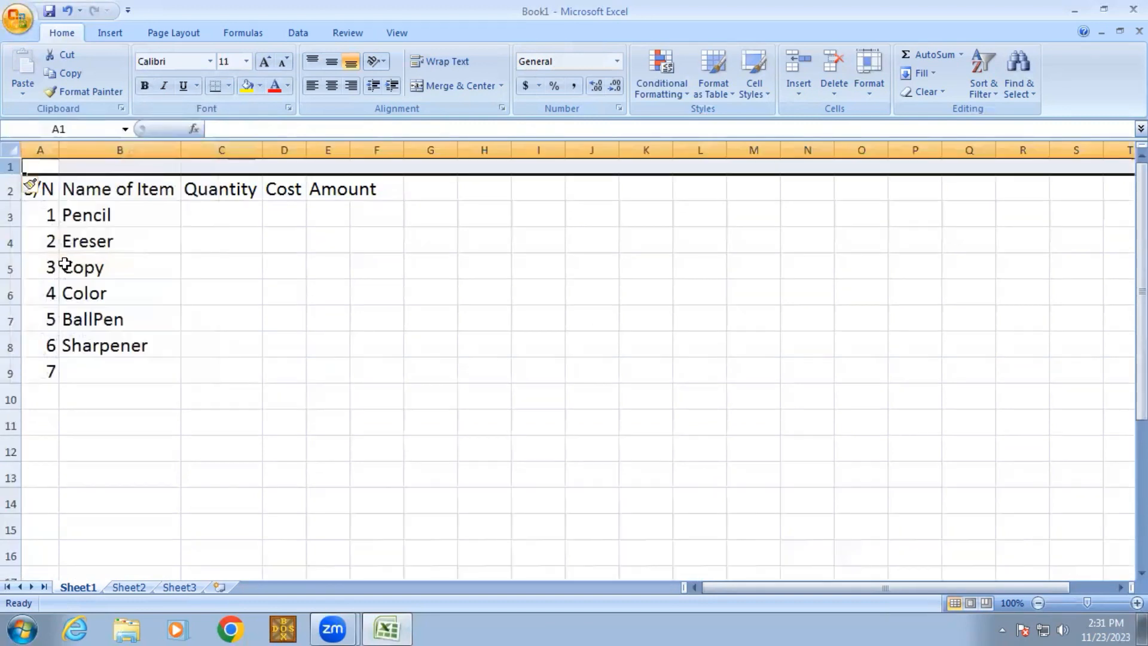
# Auto-fit the width of the Amount column to its header text.
pyautogui.click(37, 163)
pyautogui.moveTo(37, 166); pyautogui.dragTo(354, 166)
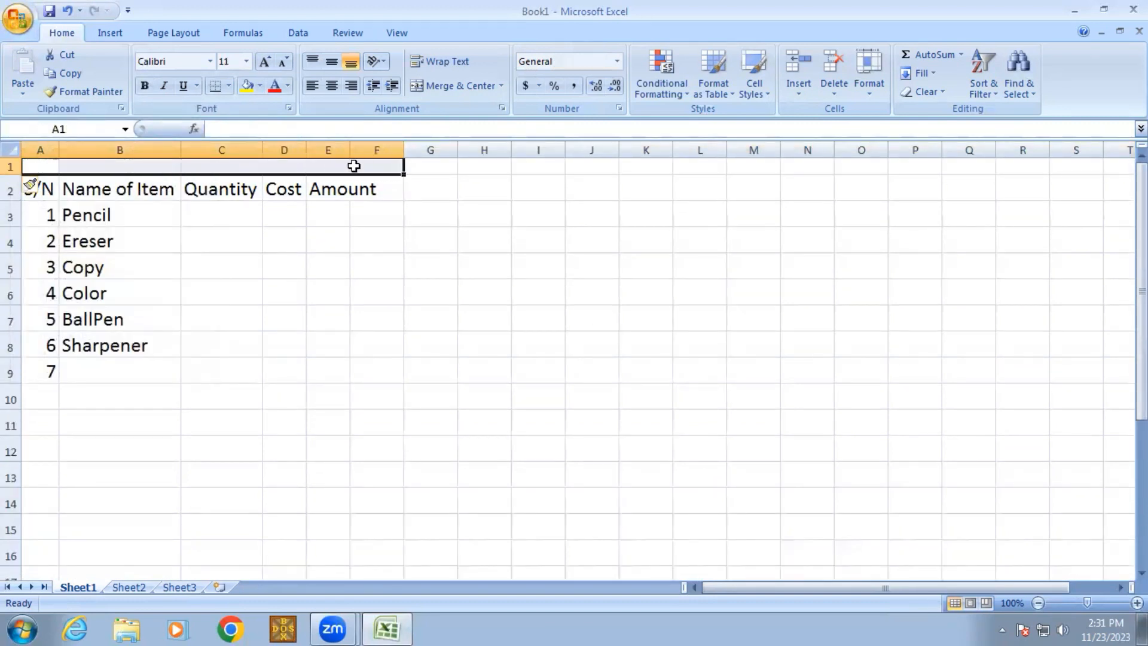
pyautogui.click(328, 235)
pyautogui.click(328, 210)
pyautogui.doubleClick(350, 149)
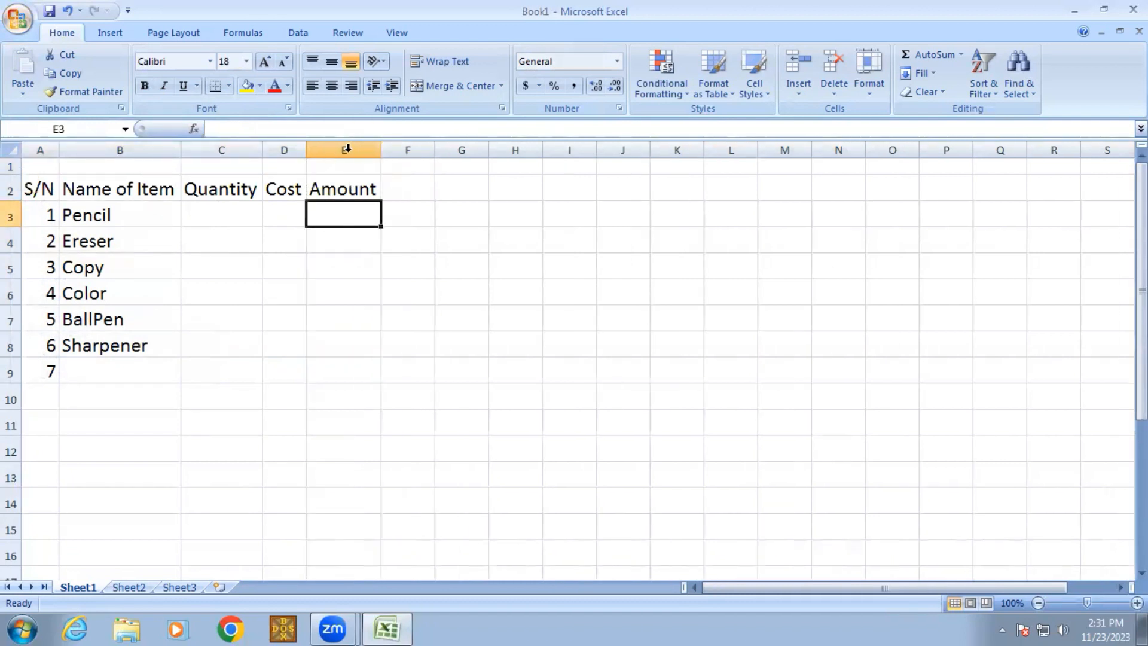
# Merge and center cells A1:E1 and enter the title FREE SHOPPING MALL.
pyautogui.click(325, 172)
pyautogui.moveTo(35, 166); pyautogui.dragTo(331, 166)
pyautogui.click(455, 85)
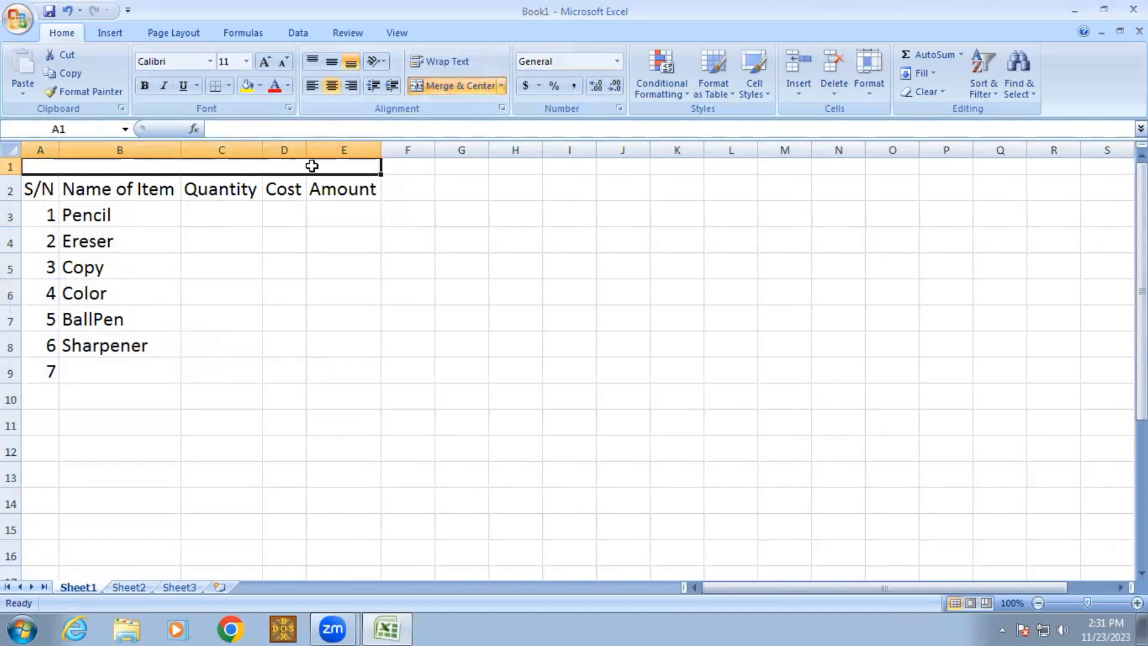
pyautogui.write('s')
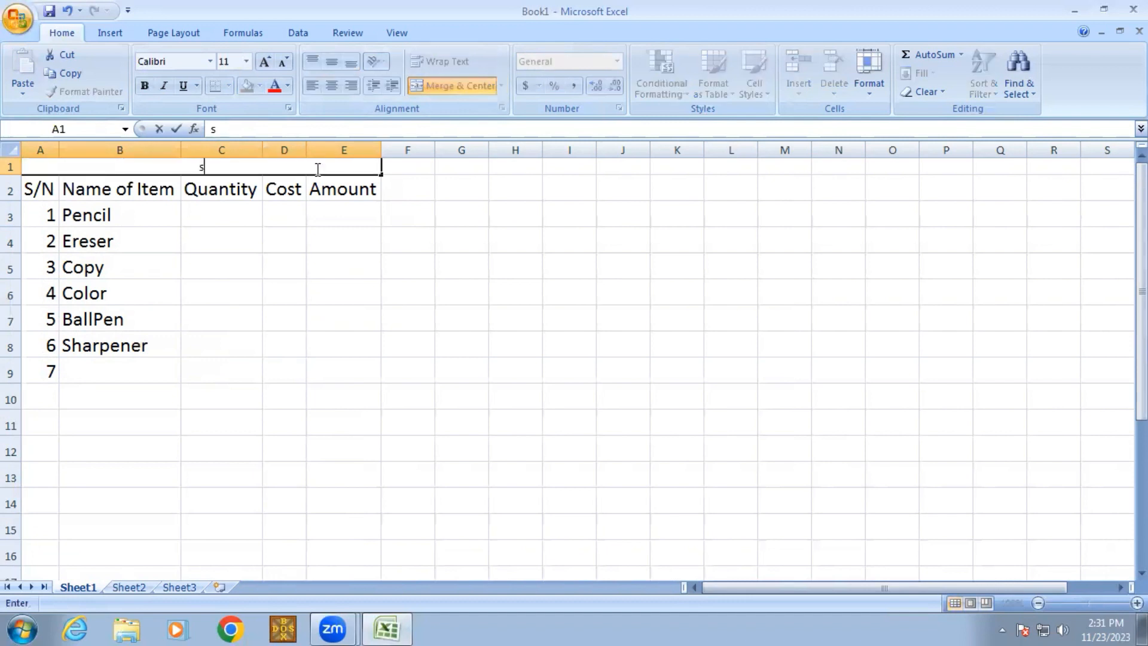
pyautogui.write('REE SHOP')
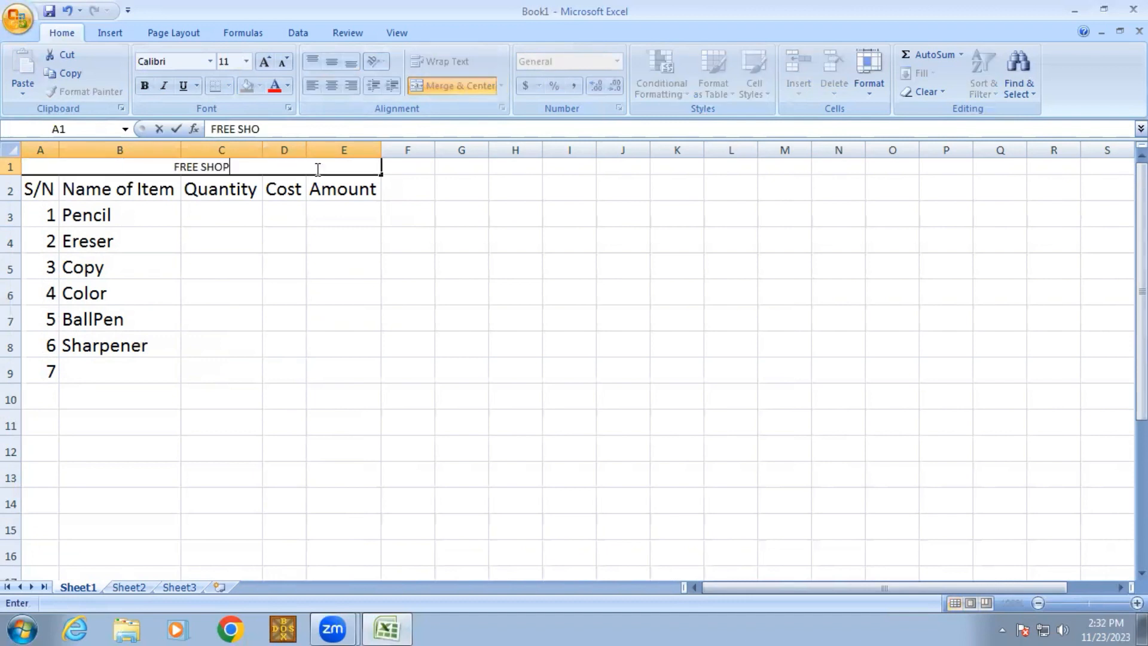
pyautogui.write('PING MALL')
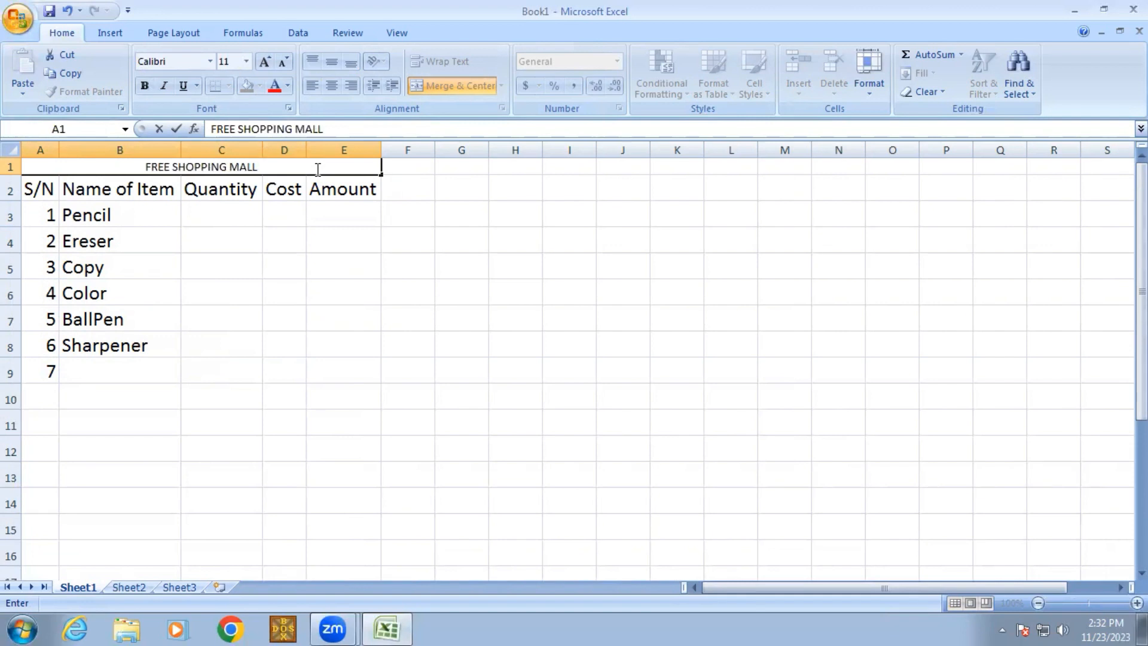
pyautogui.click(323, 233)
# Enlarge the FREE SHOPPING MALL title to font size 28 and make it bold.
pyautogui.click(239, 167)
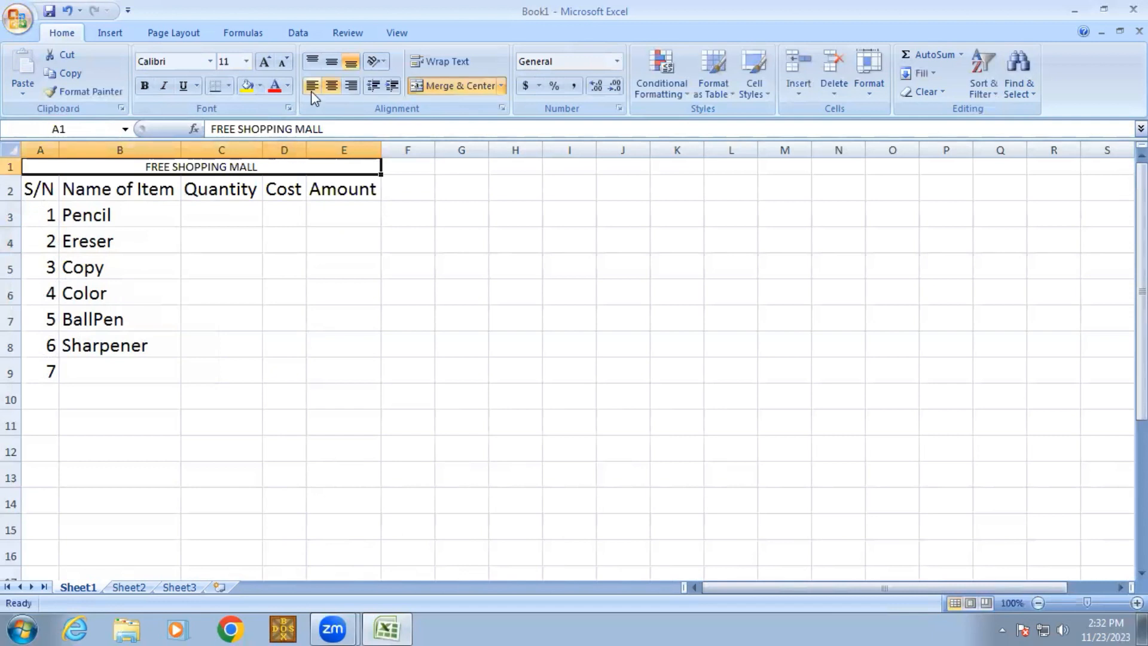
pyautogui.click(262, 60)
pyautogui.click(262, 60)
pyautogui.click(262, 61)
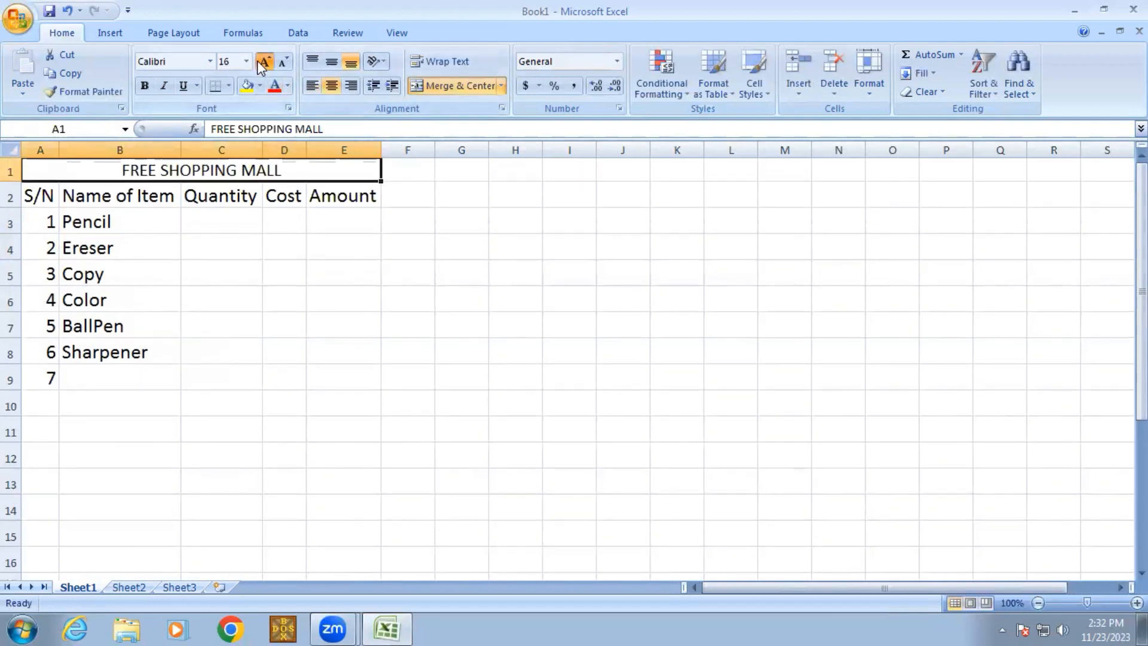
pyautogui.click(261, 61)
pyautogui.click(262, 61)
pyautogui.click(261, 61)
pyautogui.click(261, 61)
pyautogui.click(262, 61)
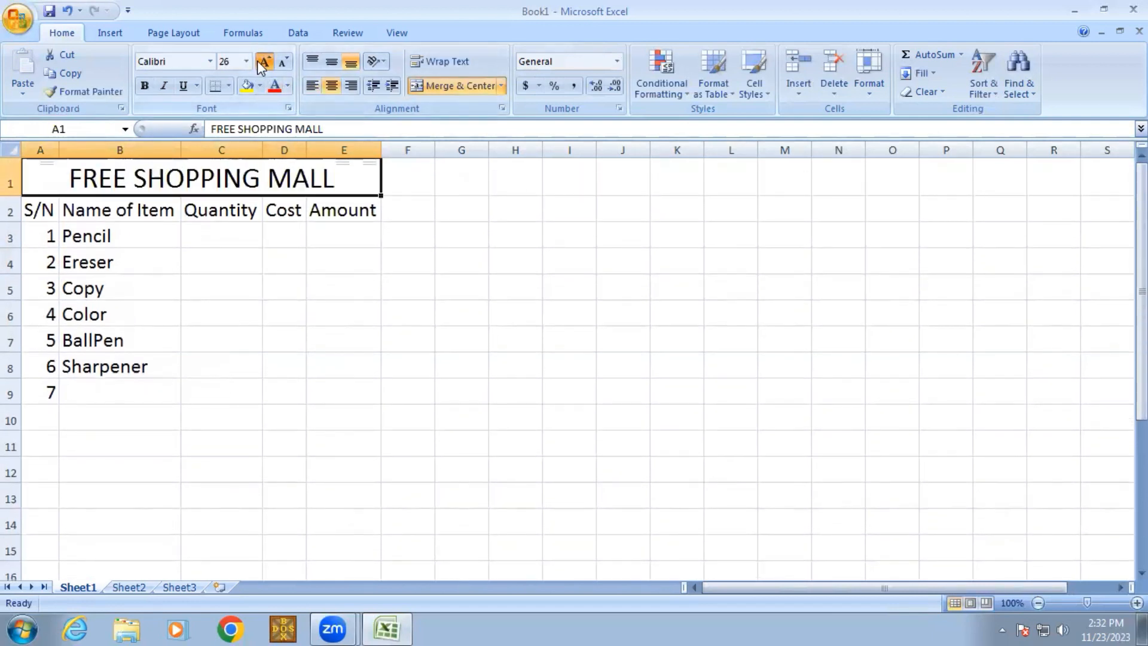
pyautogui.click(261, 61)
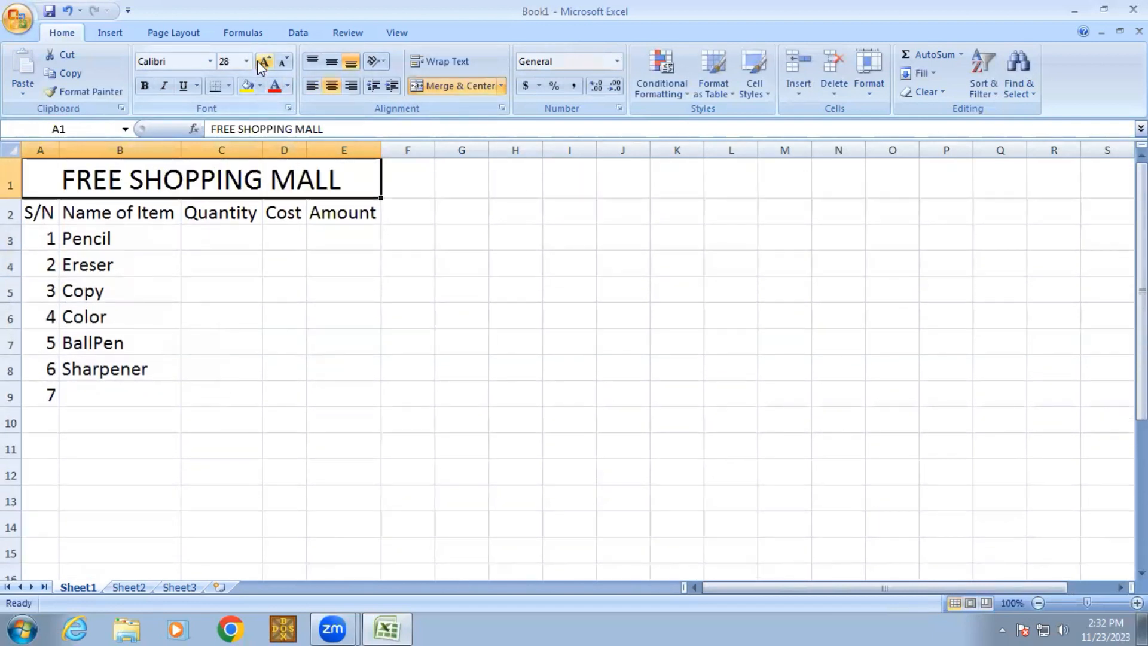
pyautogui.click(146, 86)
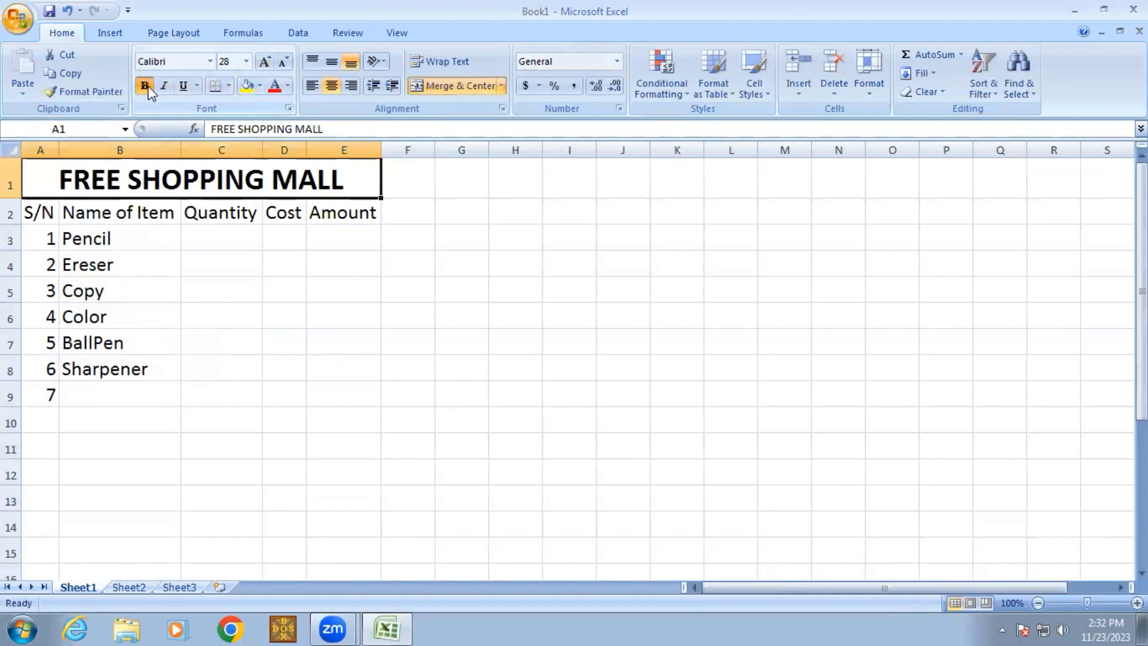
# Fill the merged title cell with a darker tan theme color.
pyautogui.click(257, 87)
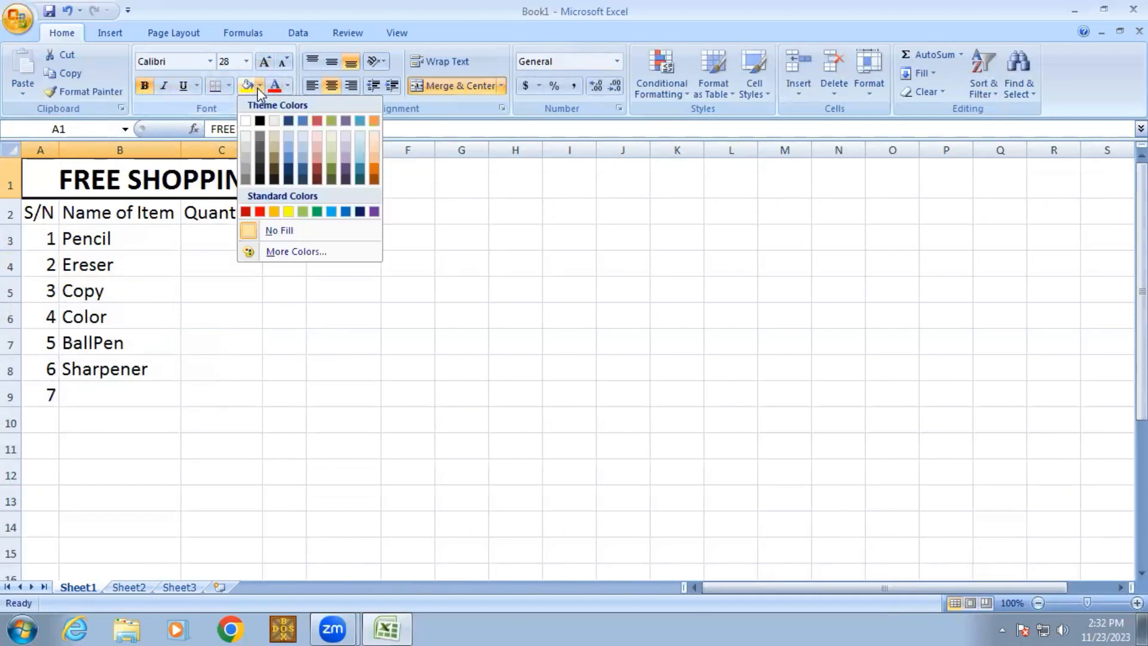
pyautogui.click(274, 147)
pyautogui.click(335, 259)
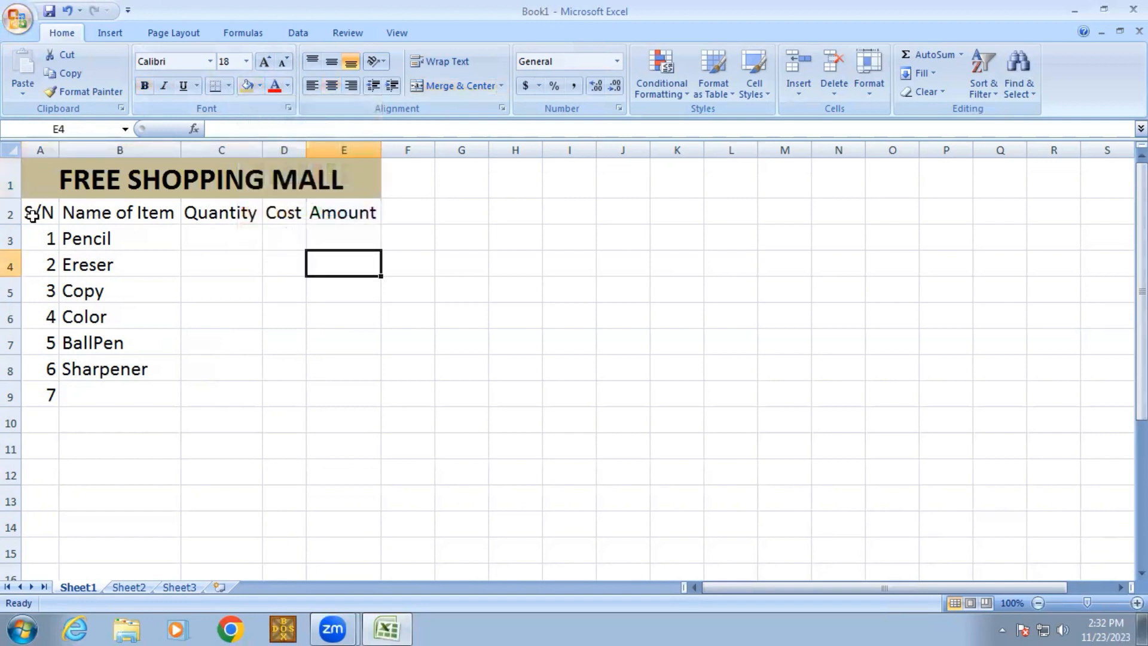
# Fill the header cells A2:E2 with a gray theme color.
pyautogui.moveTo(31, 213); pyautogui.dragTo(333, 199)
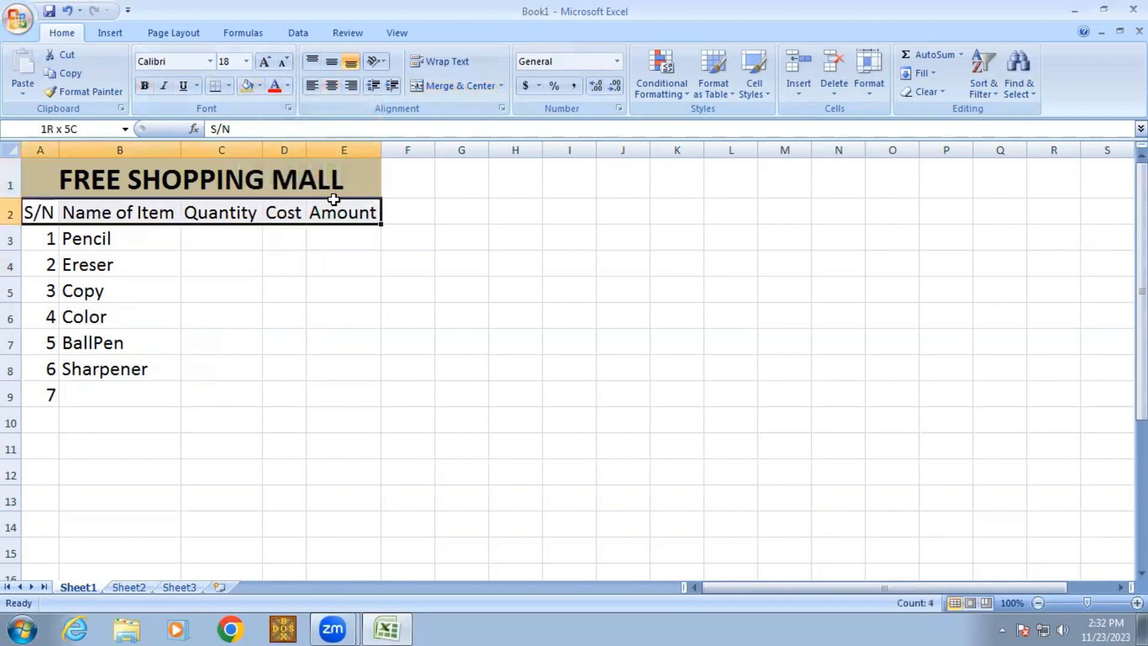
pyautogui.click(257, 88)
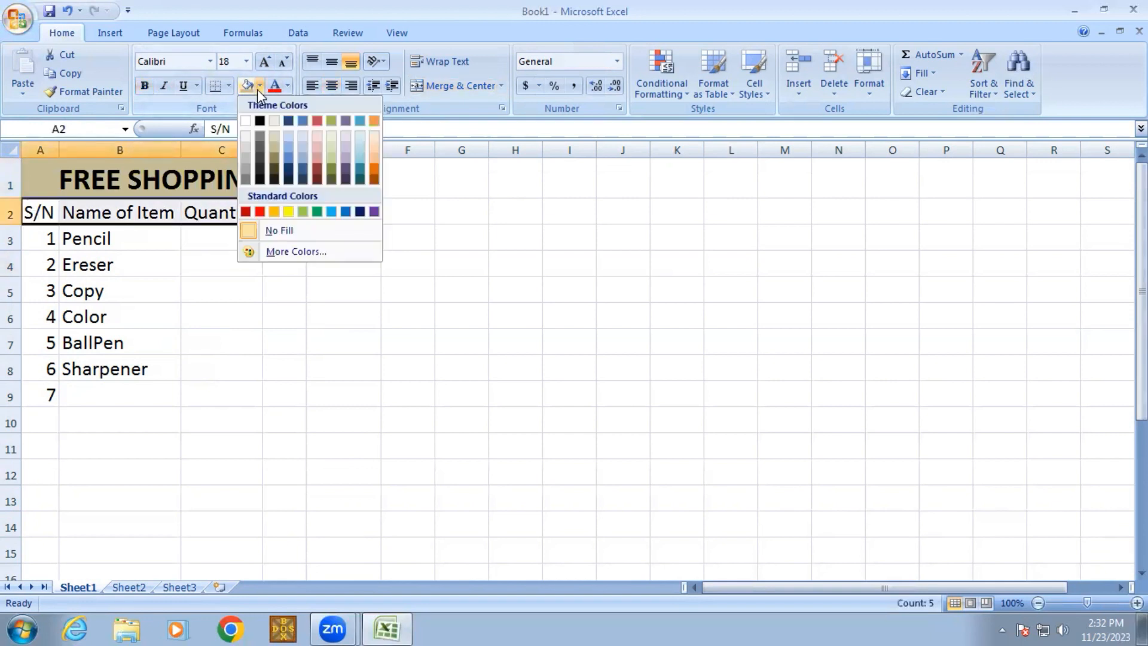
pyautogui.click(261, 133)
pyautogui.click(238, 272)
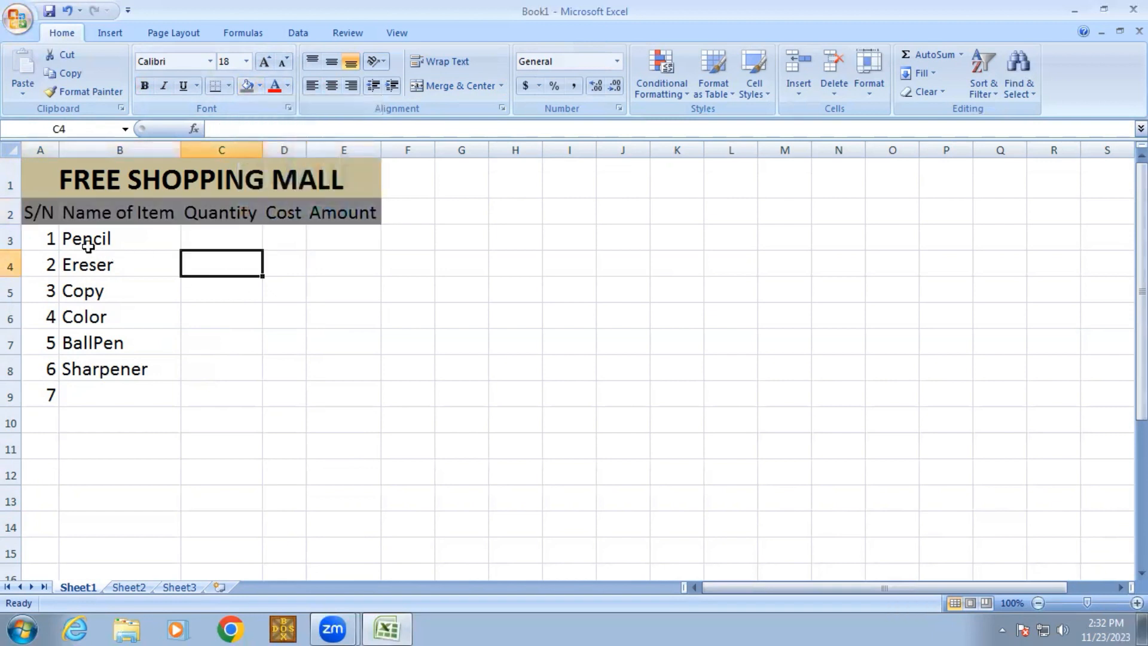
# Enter the quantities 5, 2, 7, 9, 6 and 4 in cells C3 to C8.
pyautogui.click(47, 238)
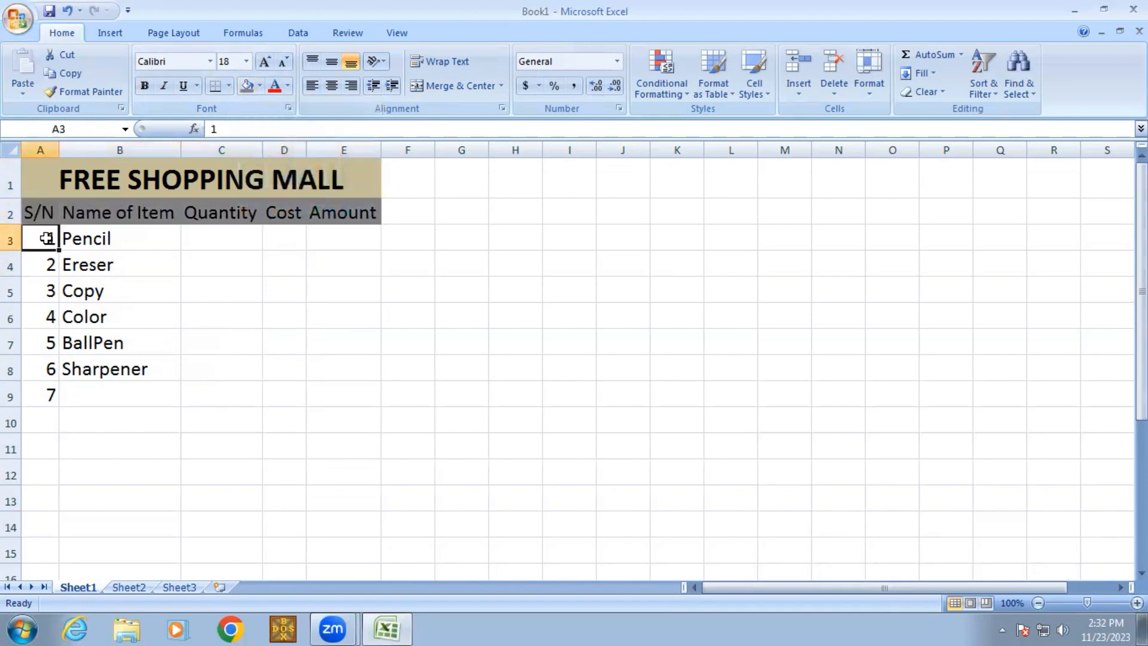
pyautogui.click(191, 239)
pyautogui.click(159, 239)
pyautogui.click(217, 237)
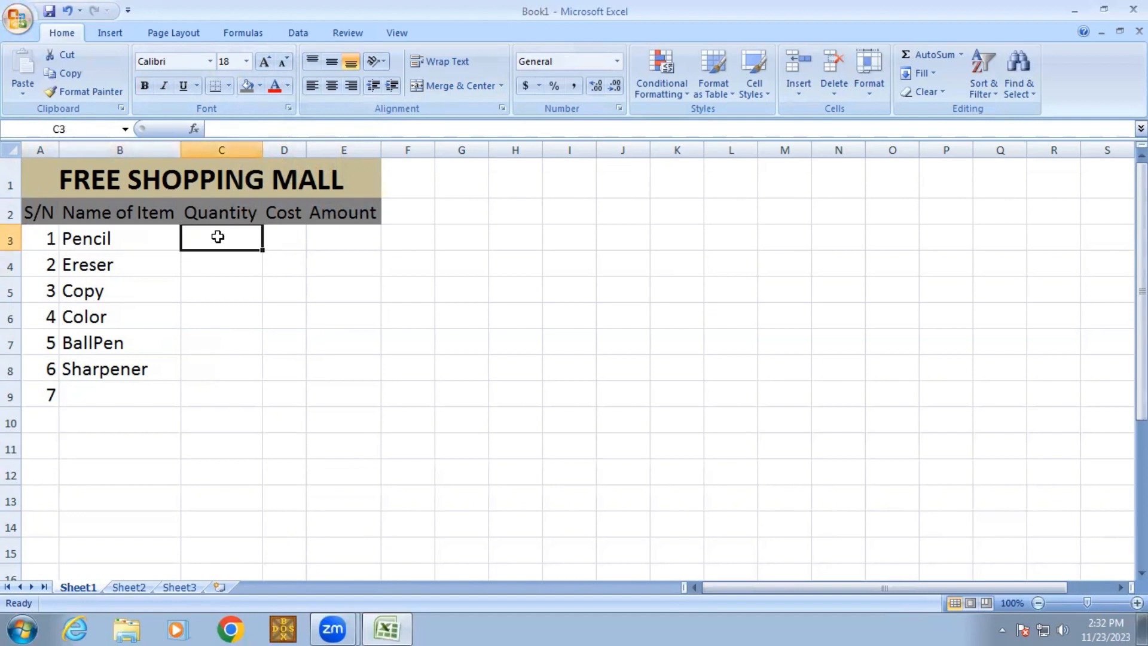
pyautogui.write('5')
pyautogui.press('Return')
pyautogui.write('2')
pyautogui.press('Return')
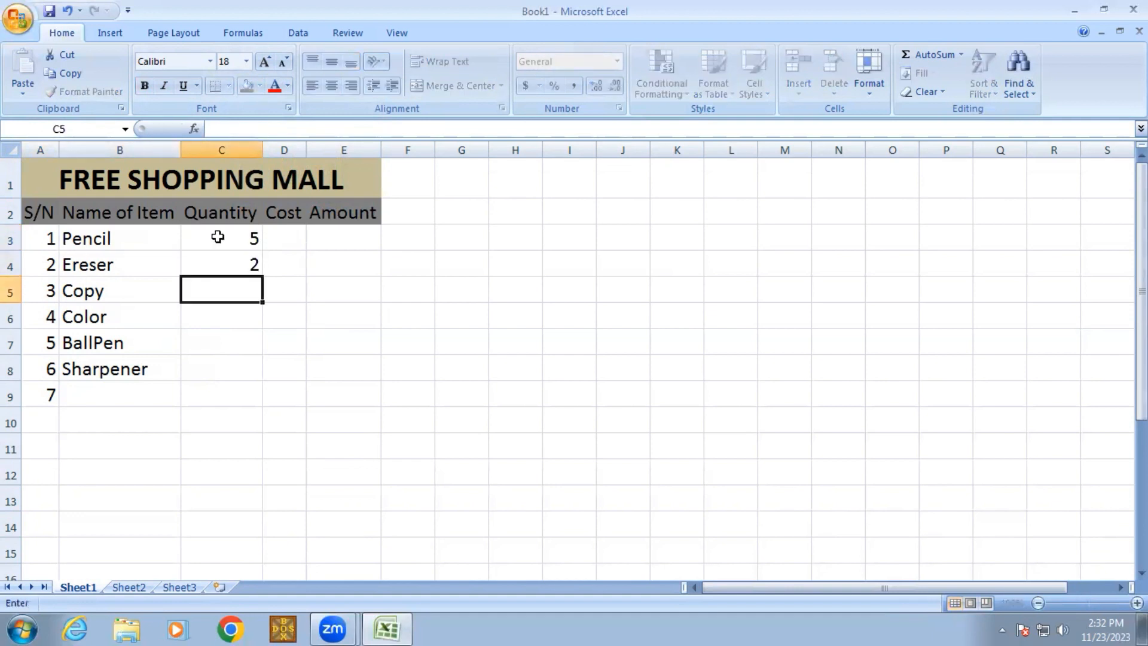
pyautogui.write('7')
pyautogui.press('Return')
pyautogui.write('9 6')
pyautogui.press('Return')
pyautogui.write('4')
pyautogui.press('Return')
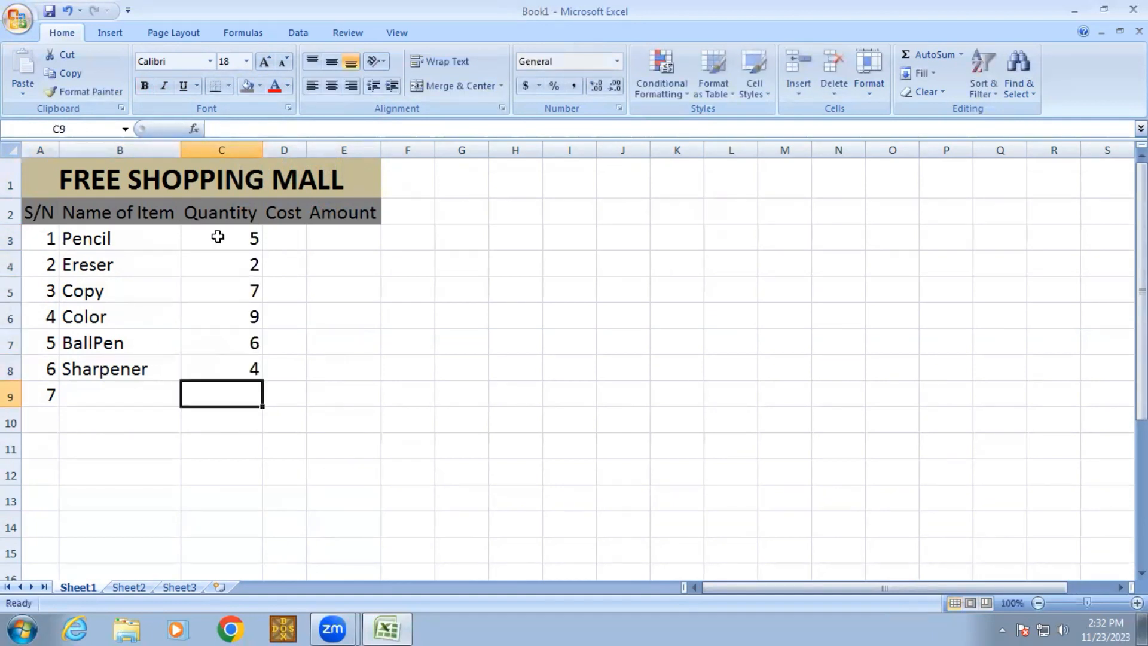
pyautogui.click(204, 336)
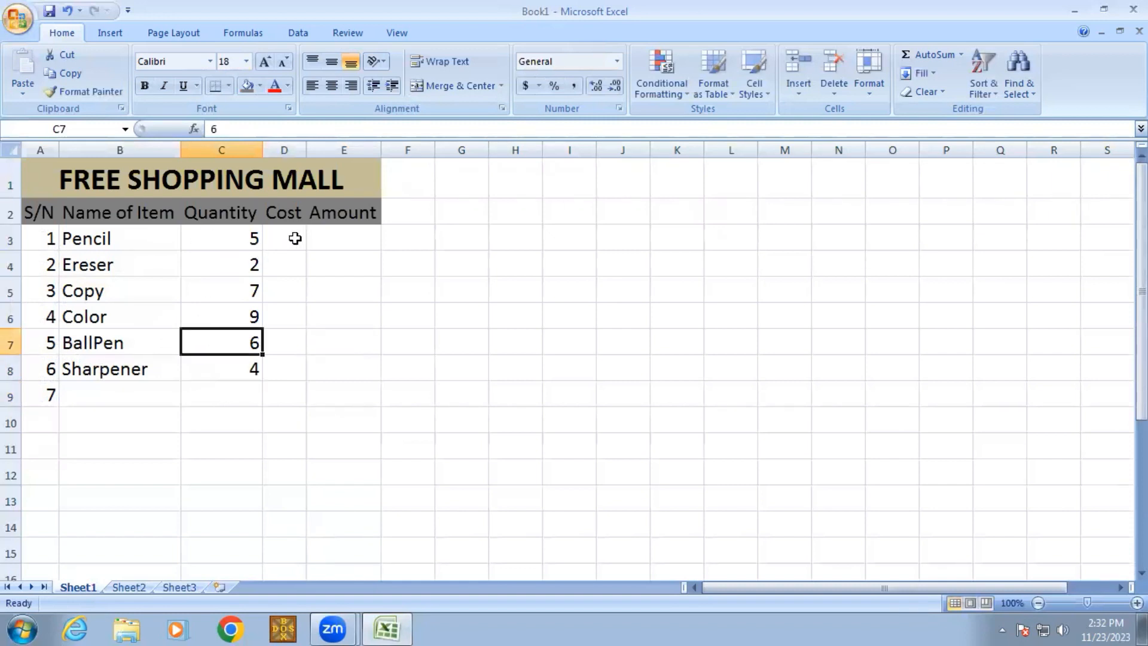
# Enter the costs 10, 5, 40, 80, 20 and 5 in cells D3 to D8.
pyautogui.click(293, 239)
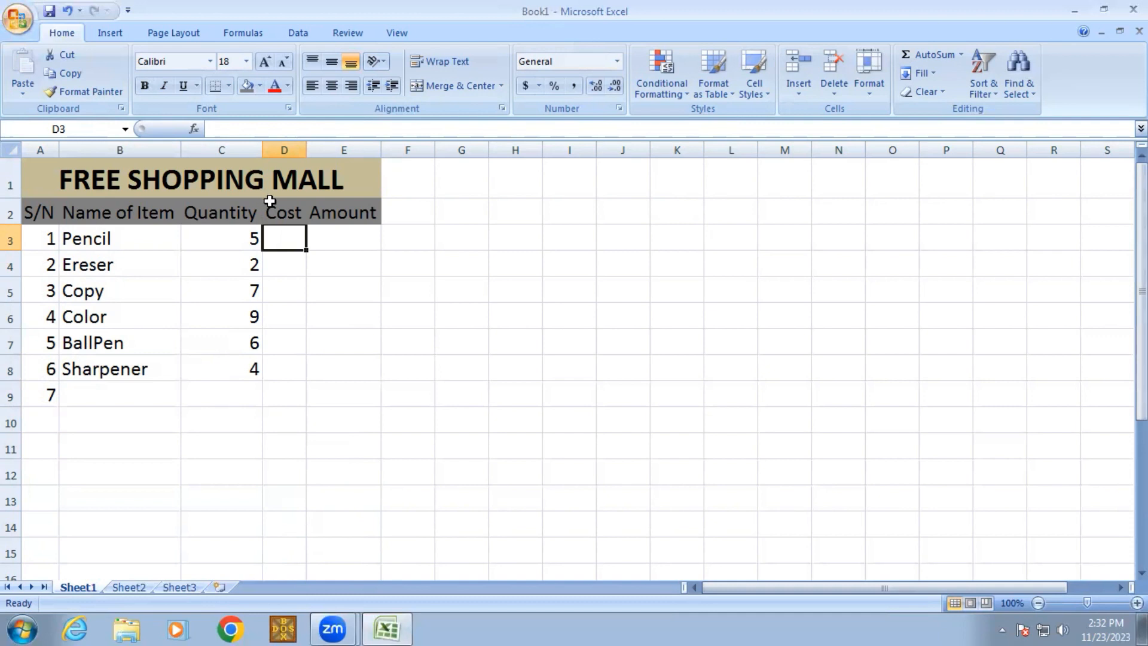
pyautogui.write('10')
pyautogui.press('Return')
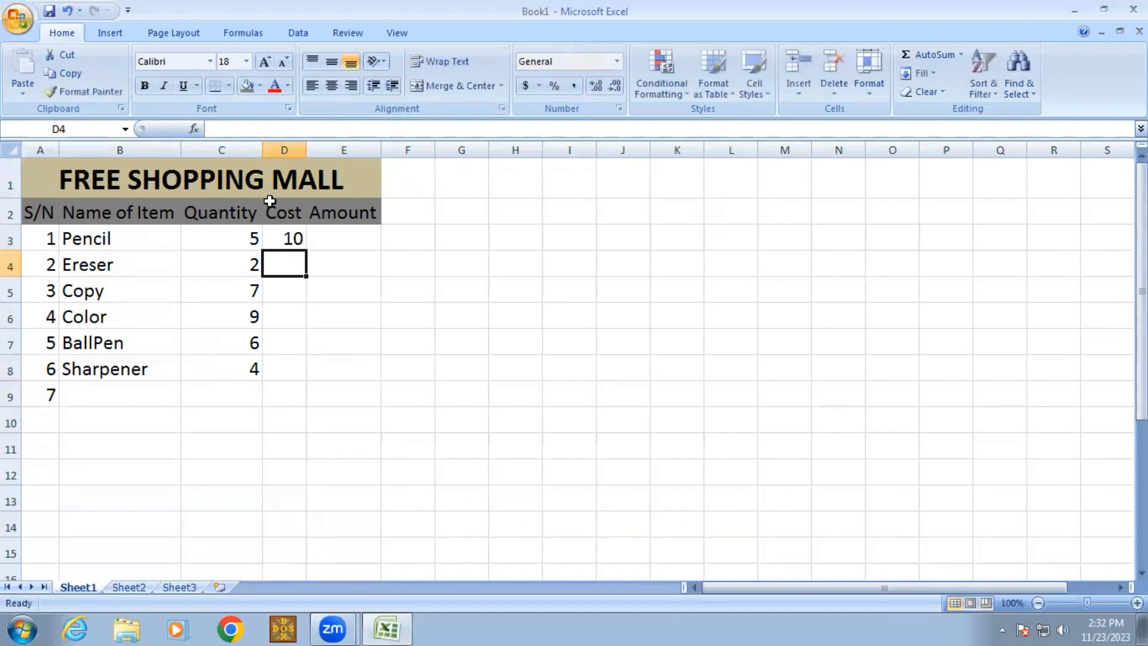
pyautogui.write('5')
pyautogui.press('Return')
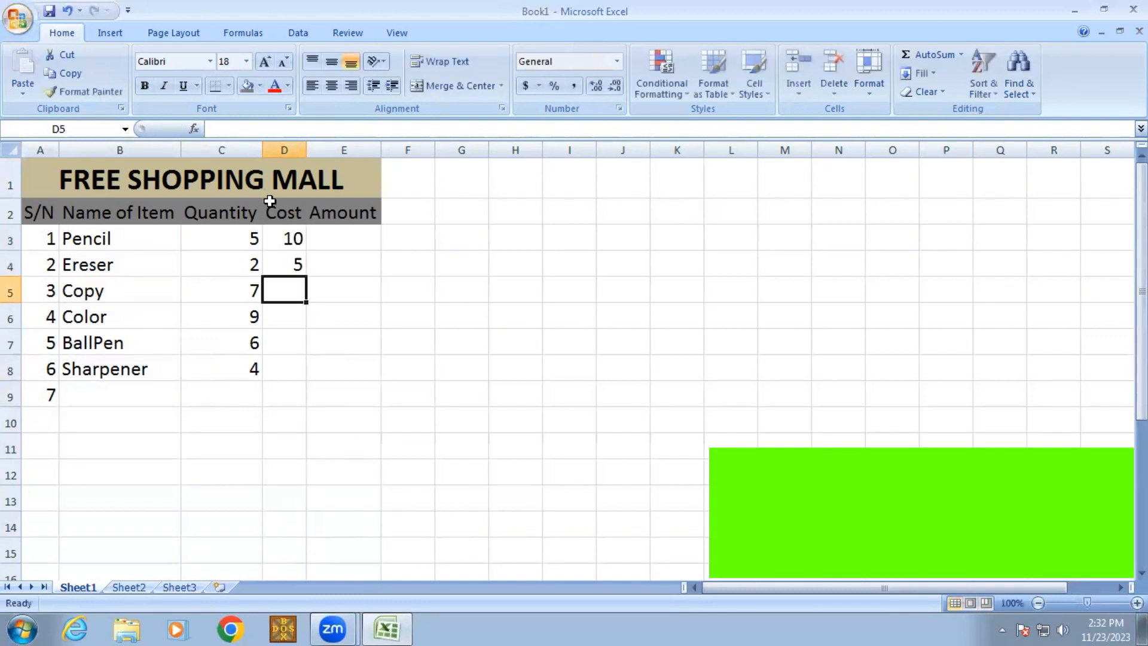
pyautogui.write('40')
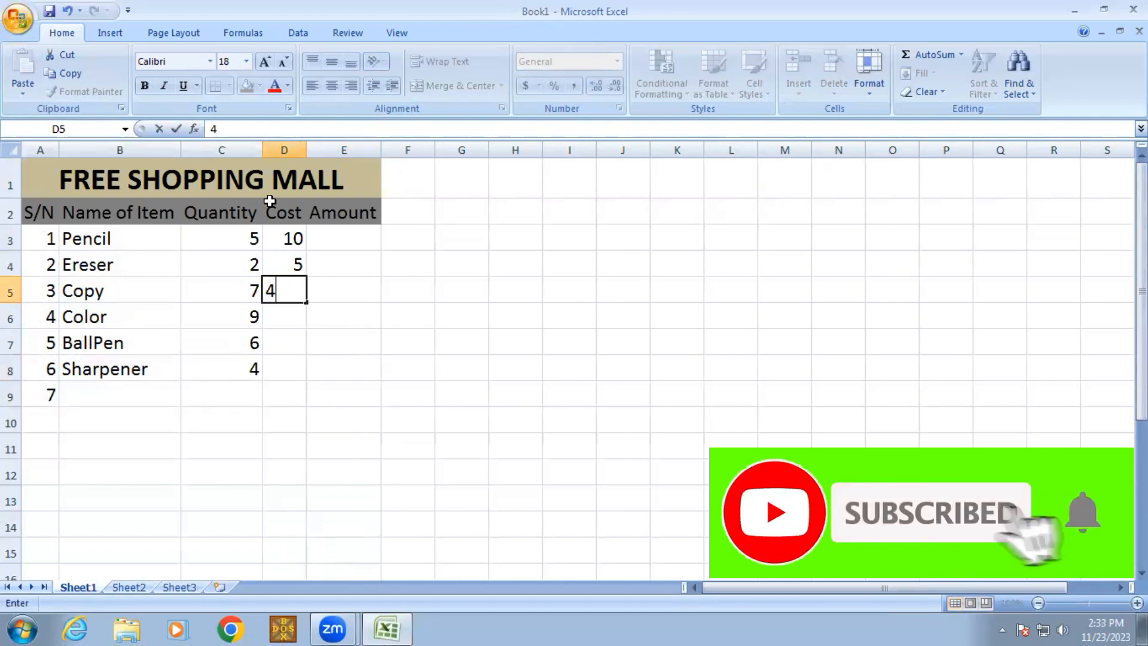
pyautogui.press('Return')
pyautogui.write('80')
pyautogui.press('Return')
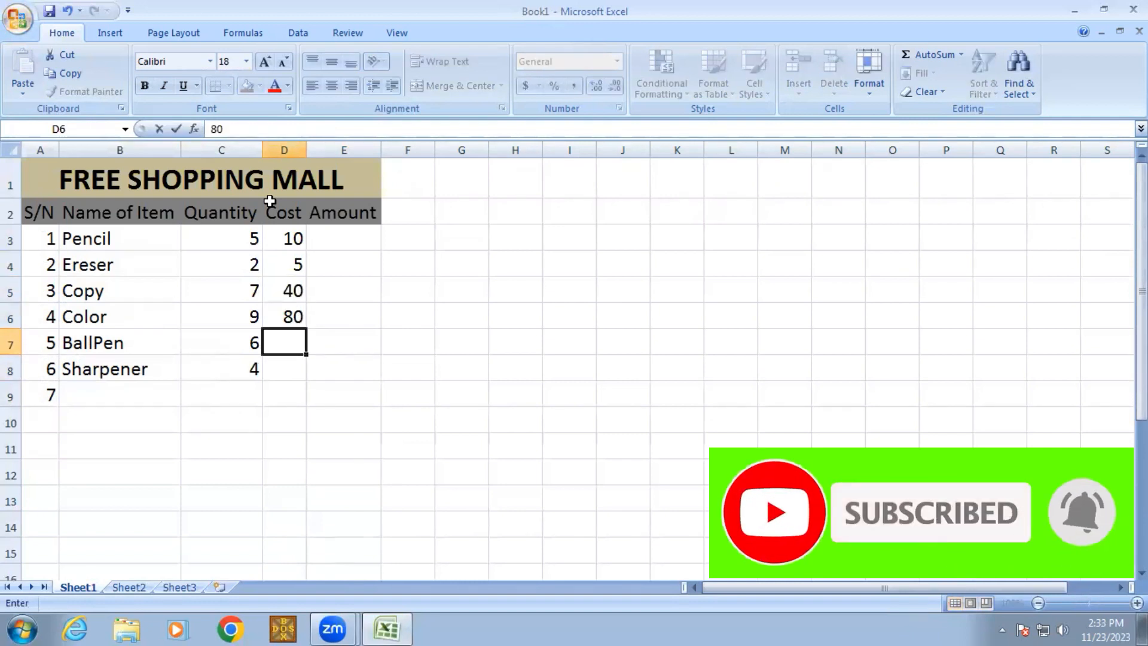
pyautogui.write('20')
pyautogui.press('Return')
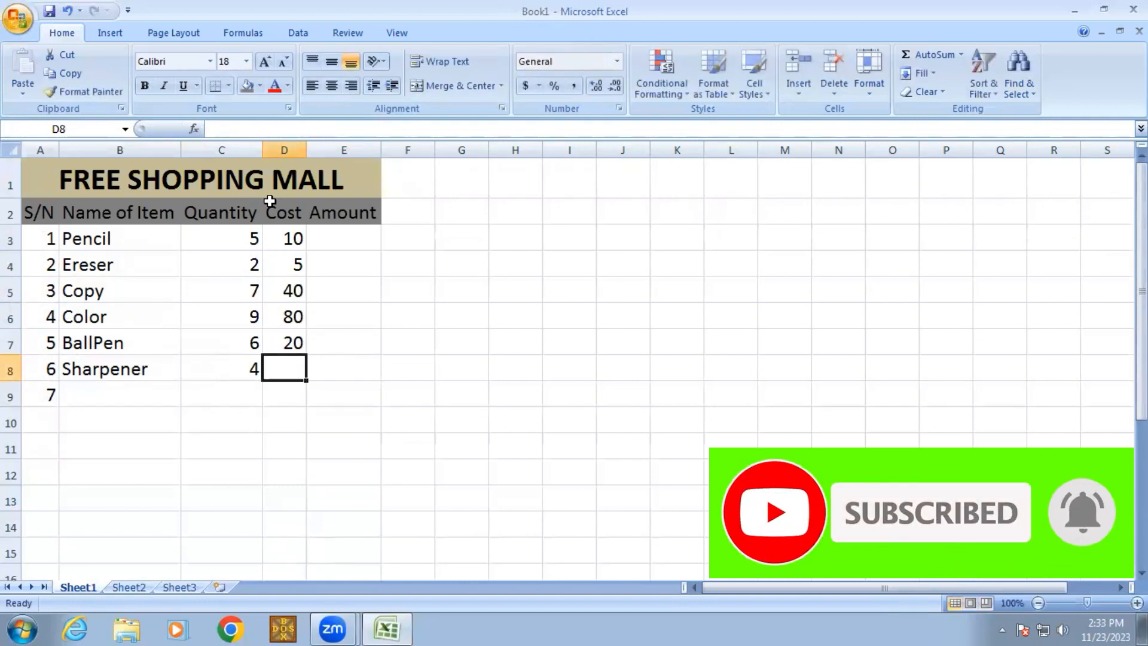
pyautogui.write('5')
pyautogui.press('Return')
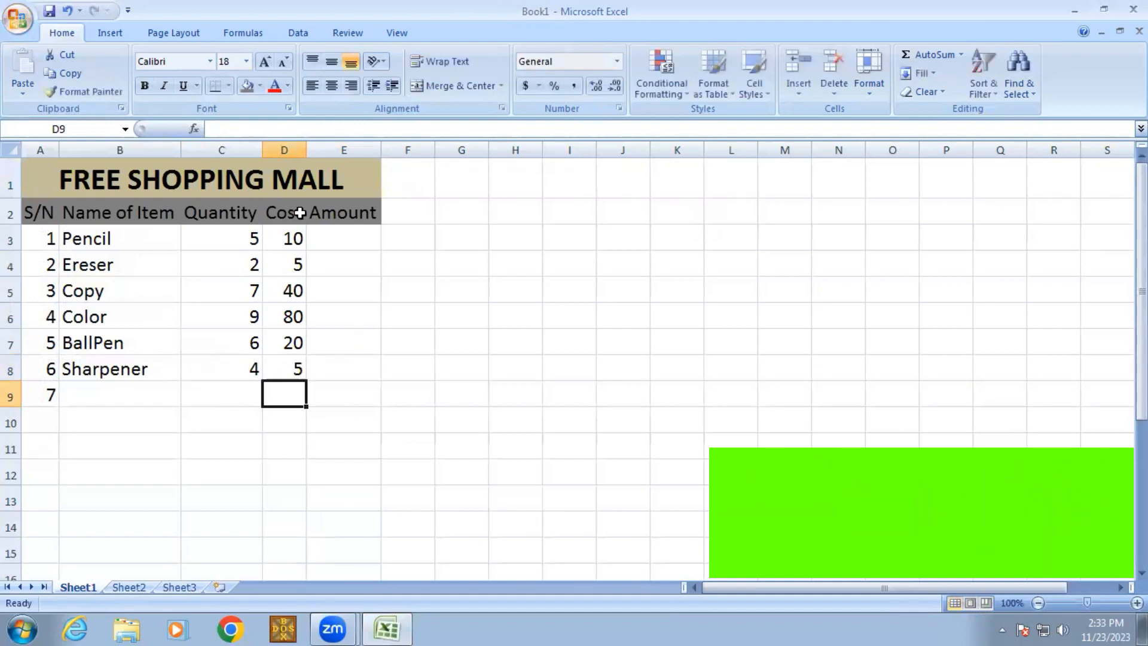
# Calculate the pencil's amount in cell E3 with the formula =C3*D3.
pyautogui.click(332, 234)
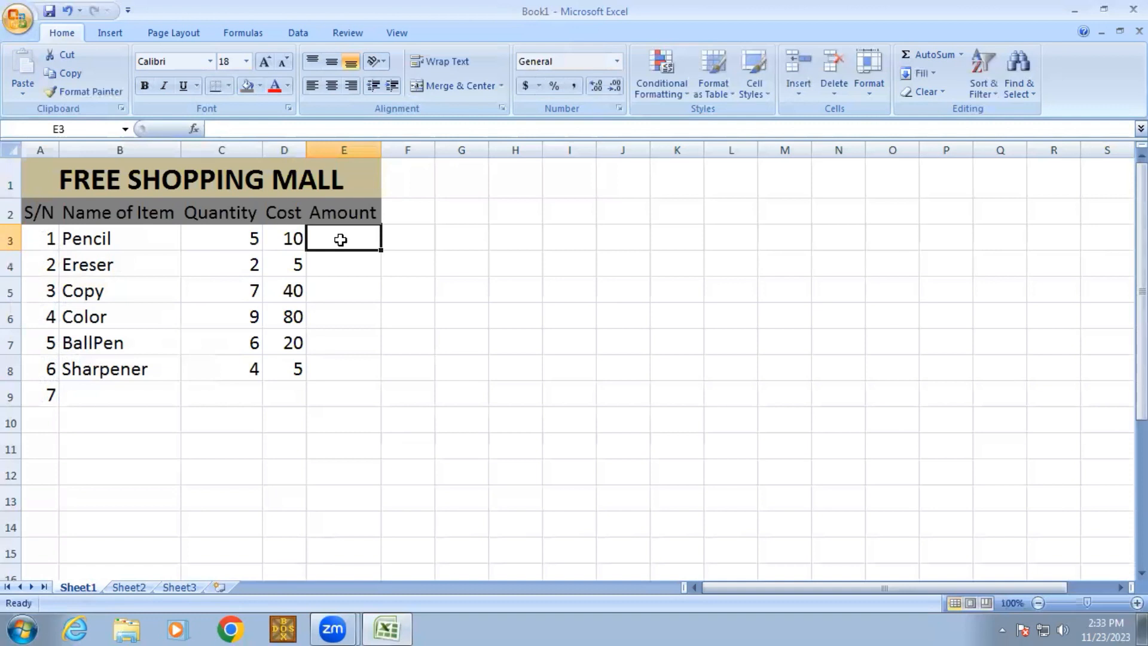
pyautogui.write('=')
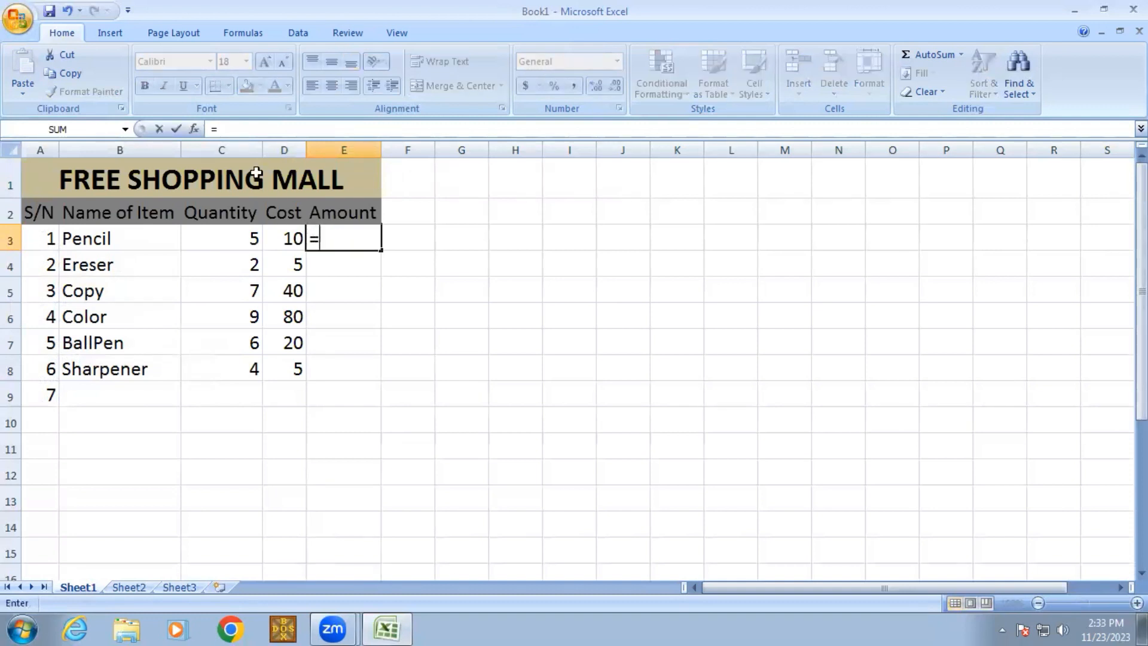
pyautogui.click(243, 227)
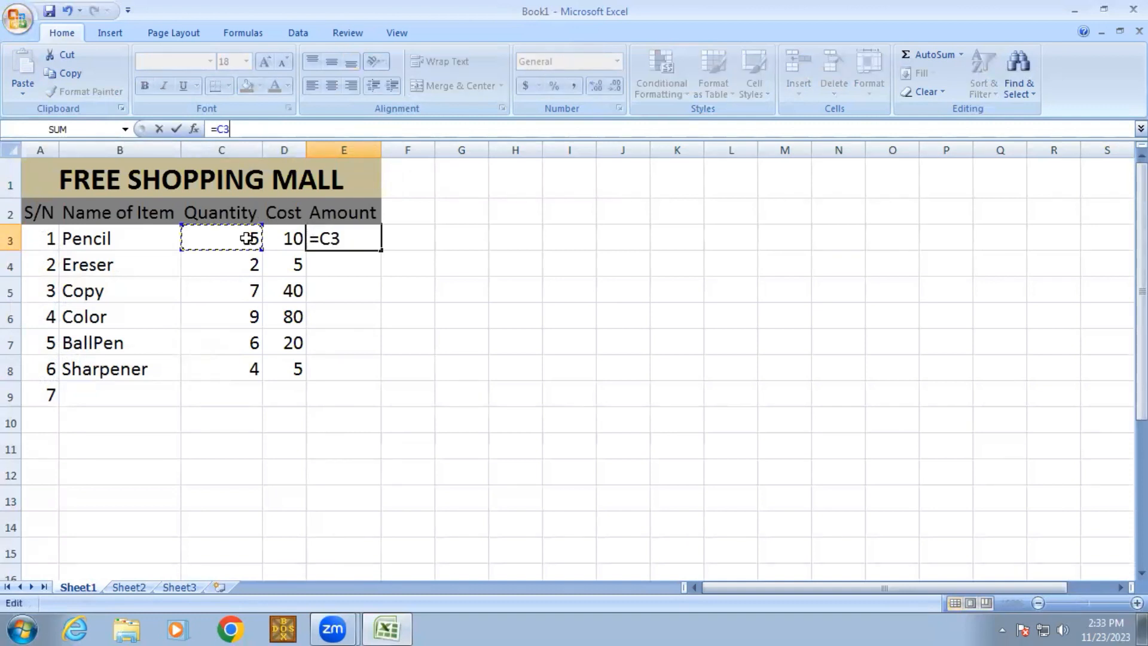
pyautogui.click(247, 130)
pyautogui.write('*')
pyautogui.click(292, 238)
pyautogui.press('Return')
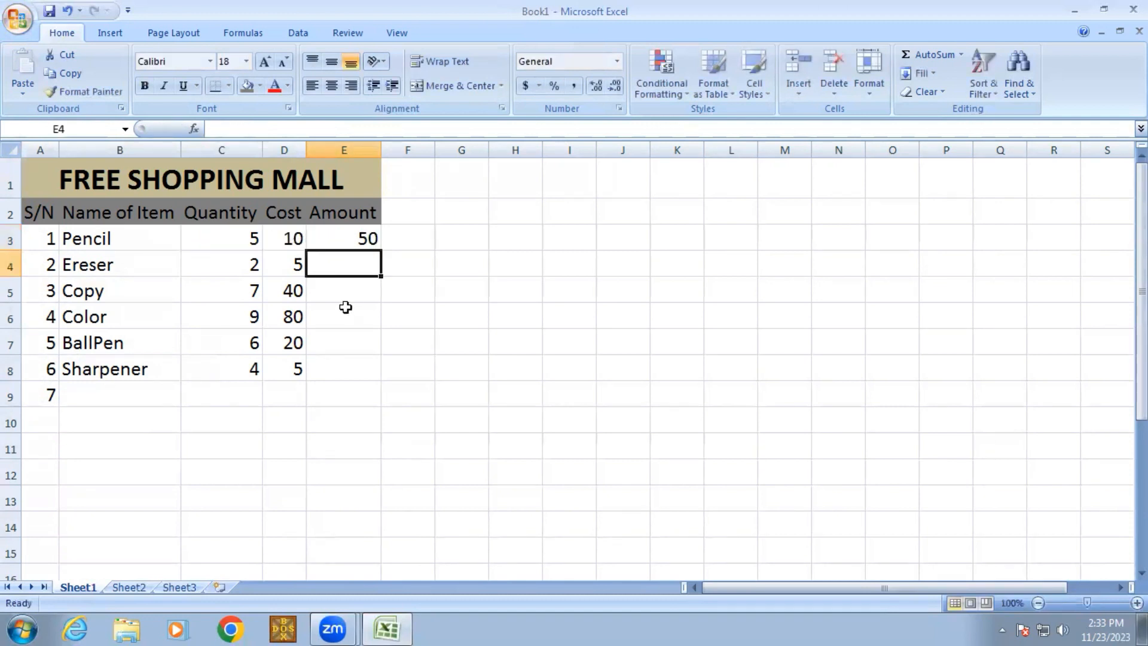
# Copy the amount formula from E3 down through E8 for the remaining items.
pyautogui.click(342, 234)
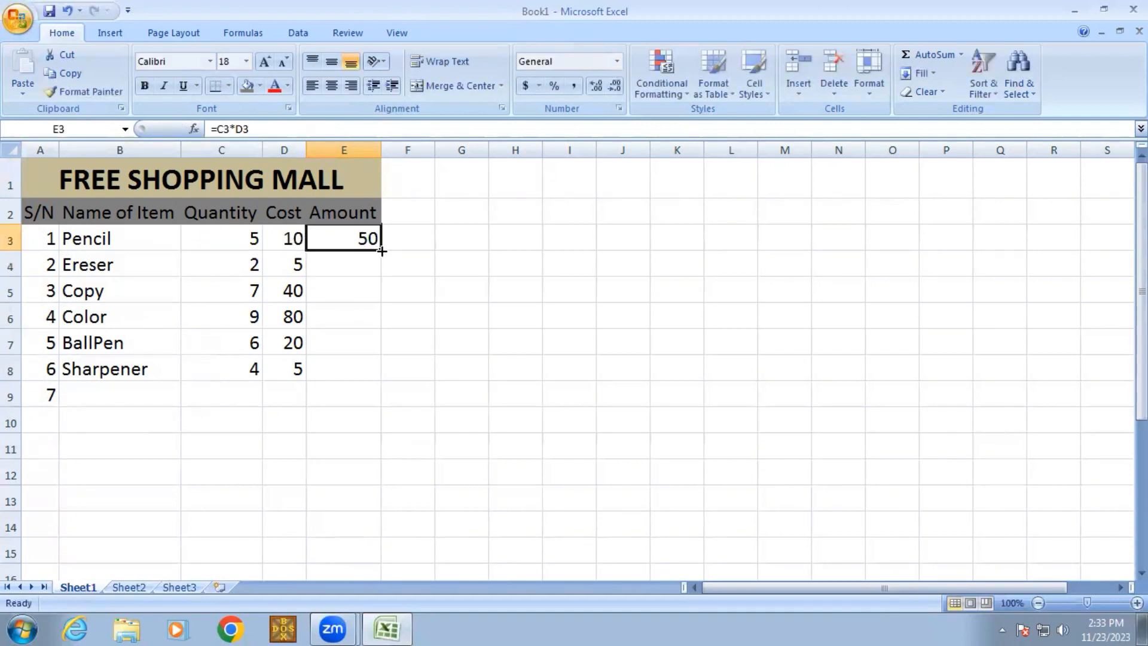
pyautogui.moveTo(382, 251); pyautogui.dragTo(379, 372)
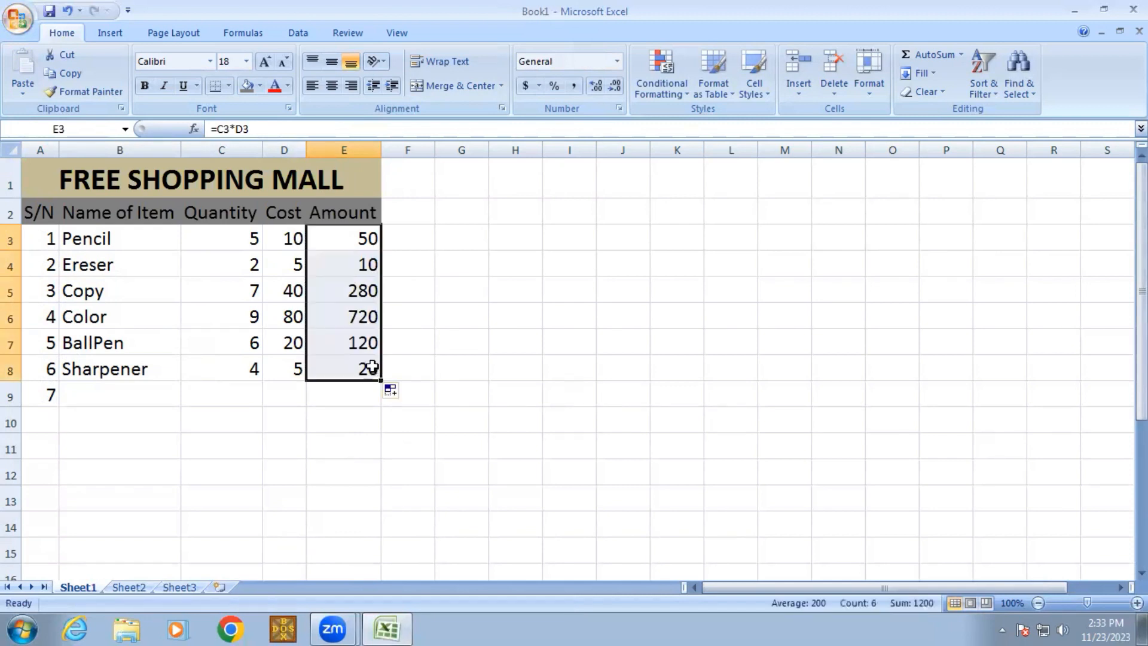
pyautogui.click(330, 419)
pyautogui.click(231, 393)
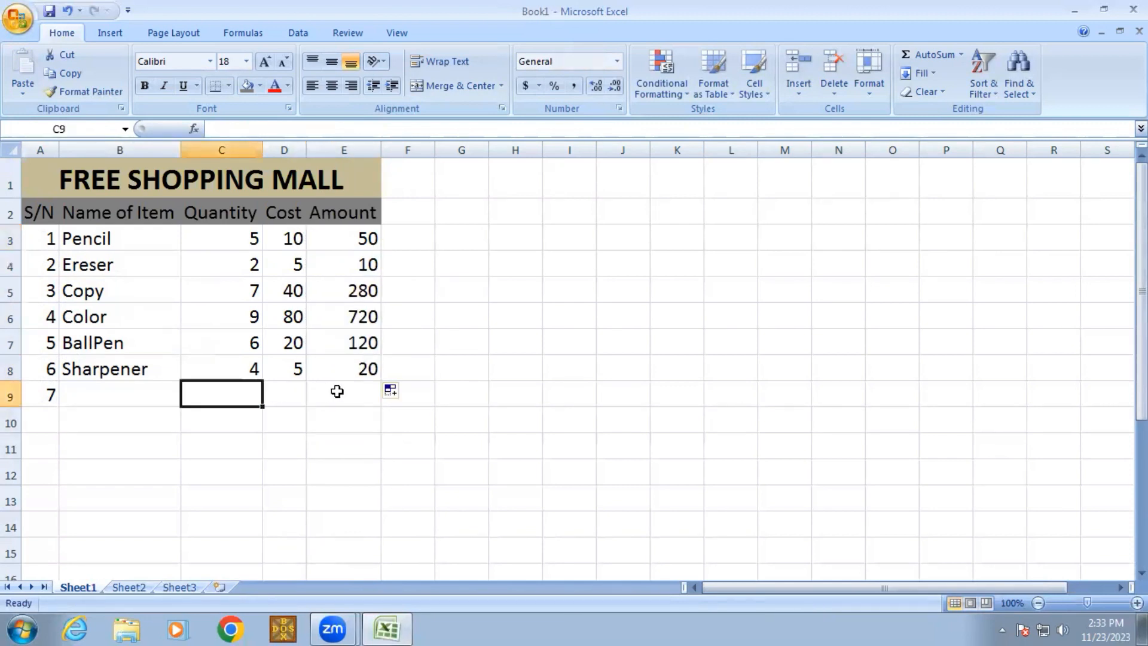
# Add up the Amount column with AutoSum over E3:E11, placing the sum in cell E11.
pyautogui.click(336, 391)
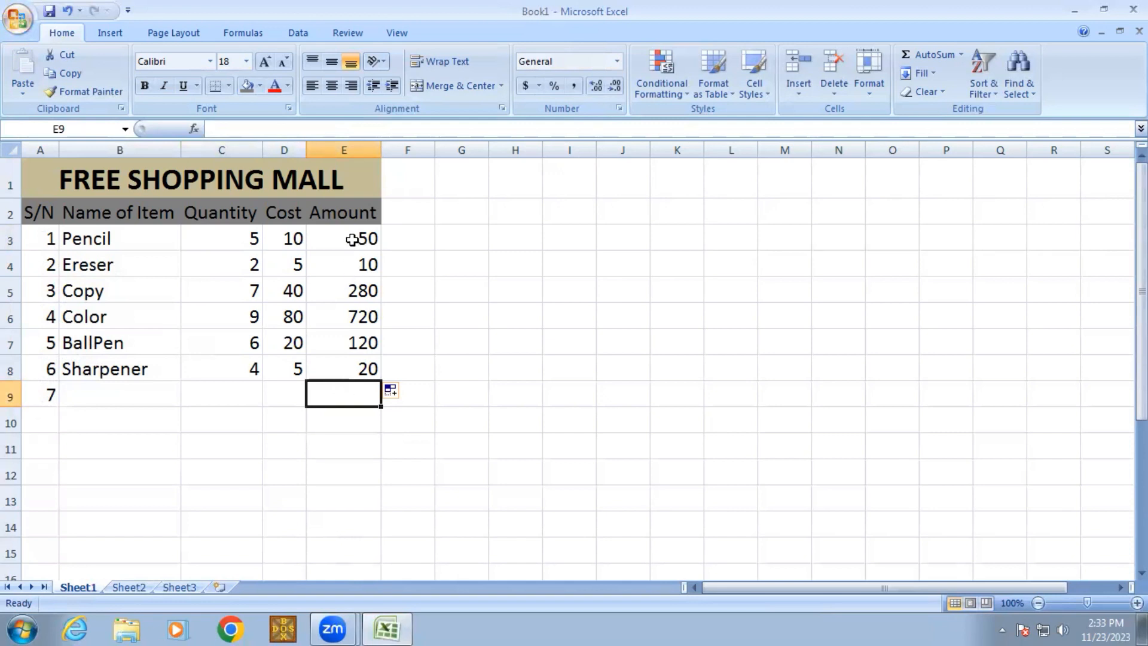
pyautogui.moveTo(352, 238); pyautogui.dragTo(355, 438)
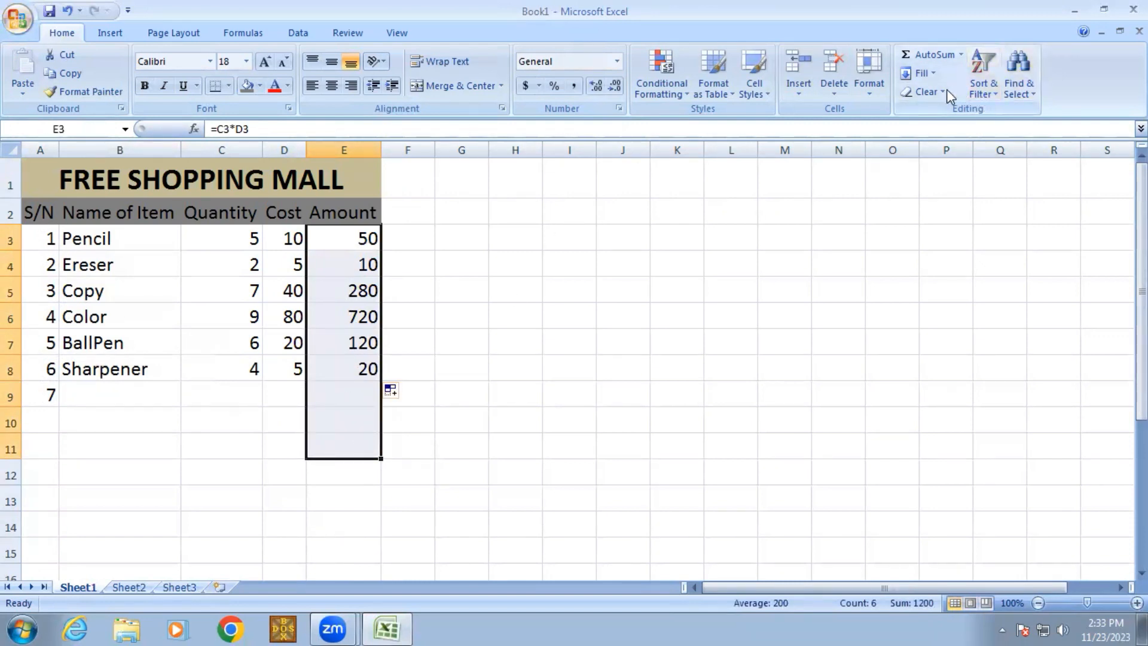
pyautogui.click(931, 54)
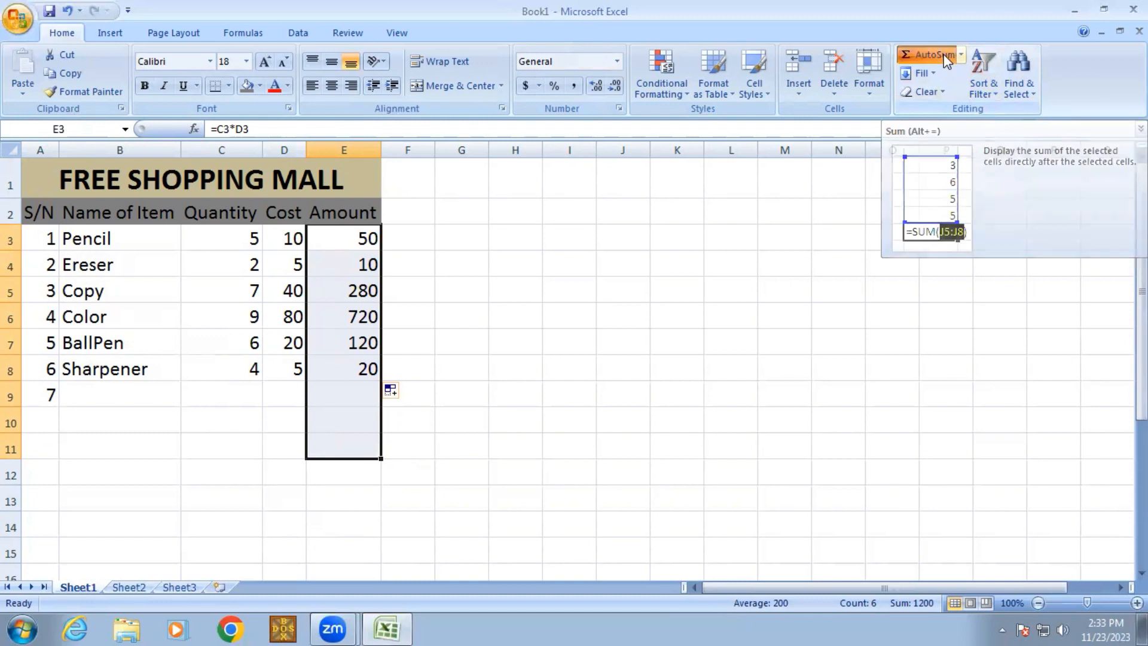
pyautogui.click(528, 400)
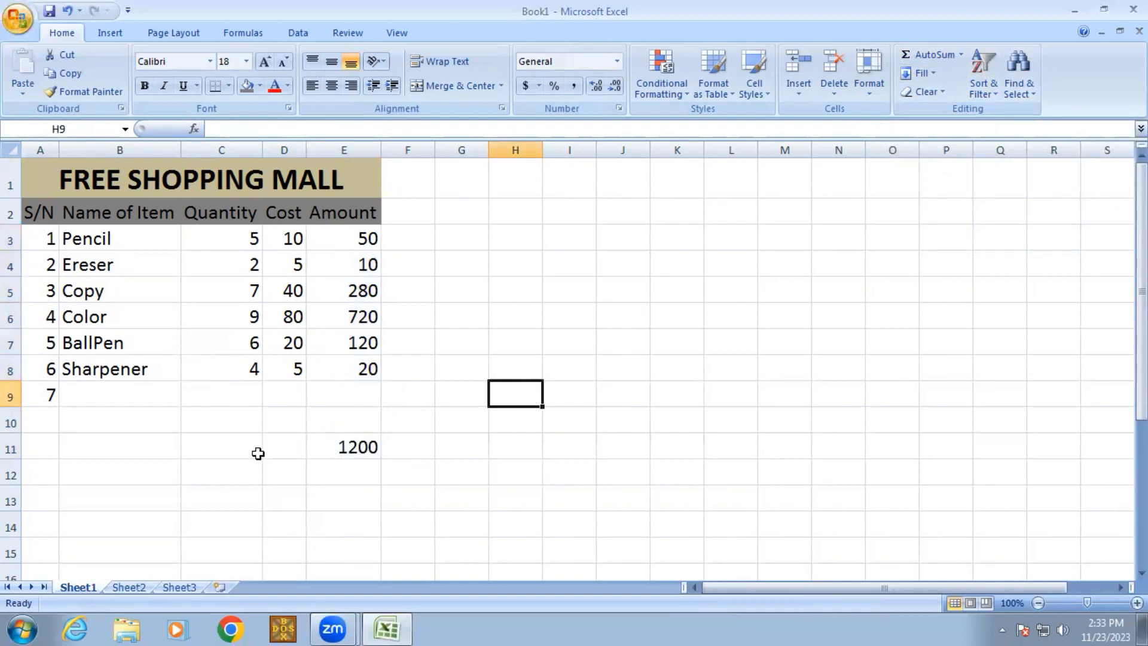
# Merge and center cells A11:D11 and label them TOTAL AMOUNT.
pyautogui.click(48, 446)
pyautogui.moveTo(65, 451); pyautogui.dragTo(268, 455)
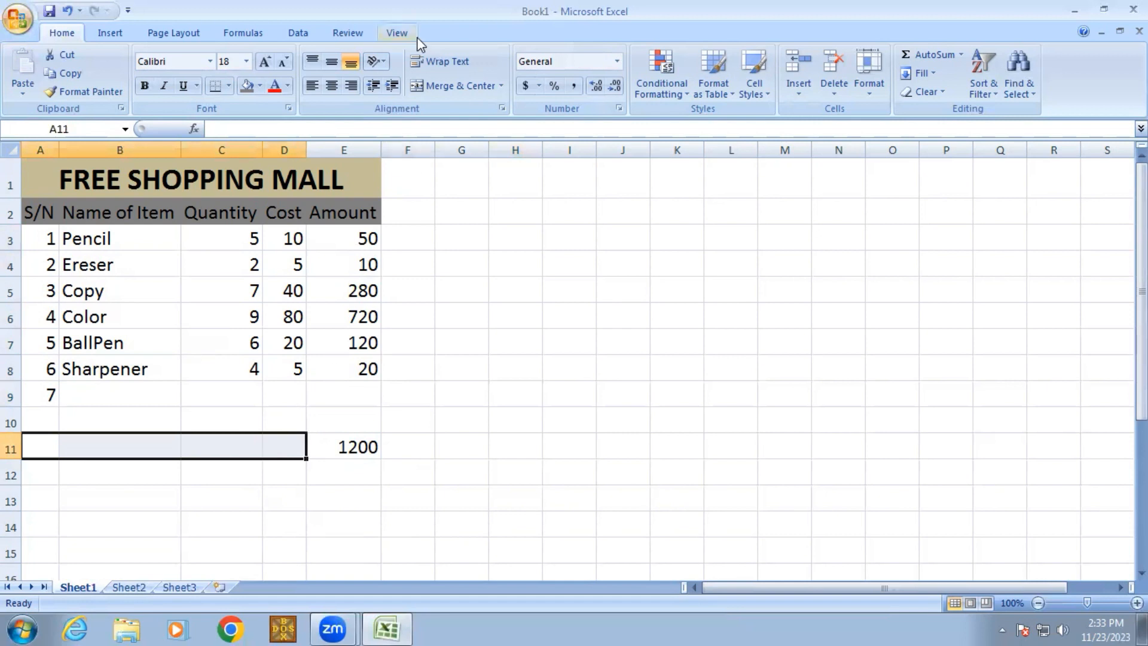
pyautogui.click(438, 82)
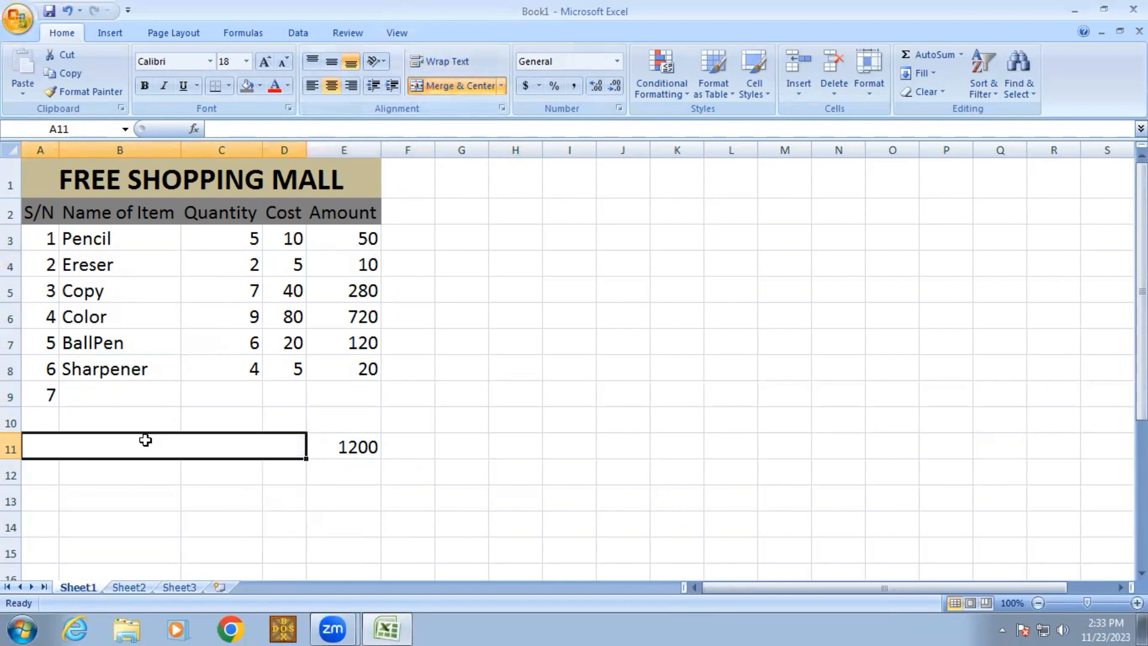
pyautogui.write('TOTAL')
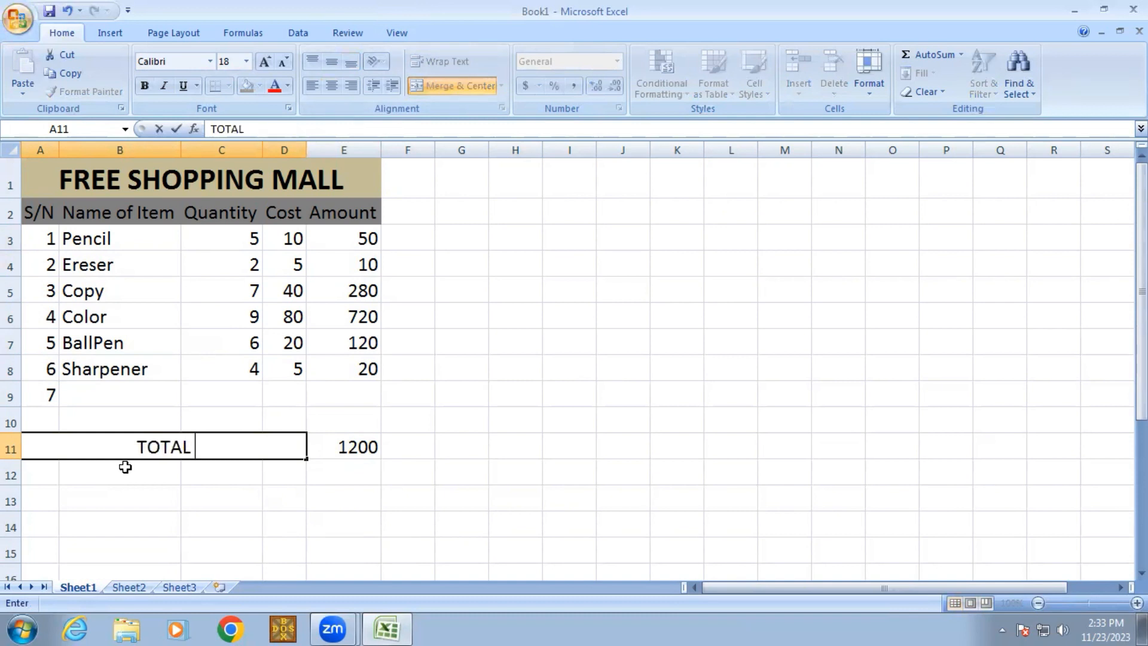
pyautogui.write(' AMOUNT')
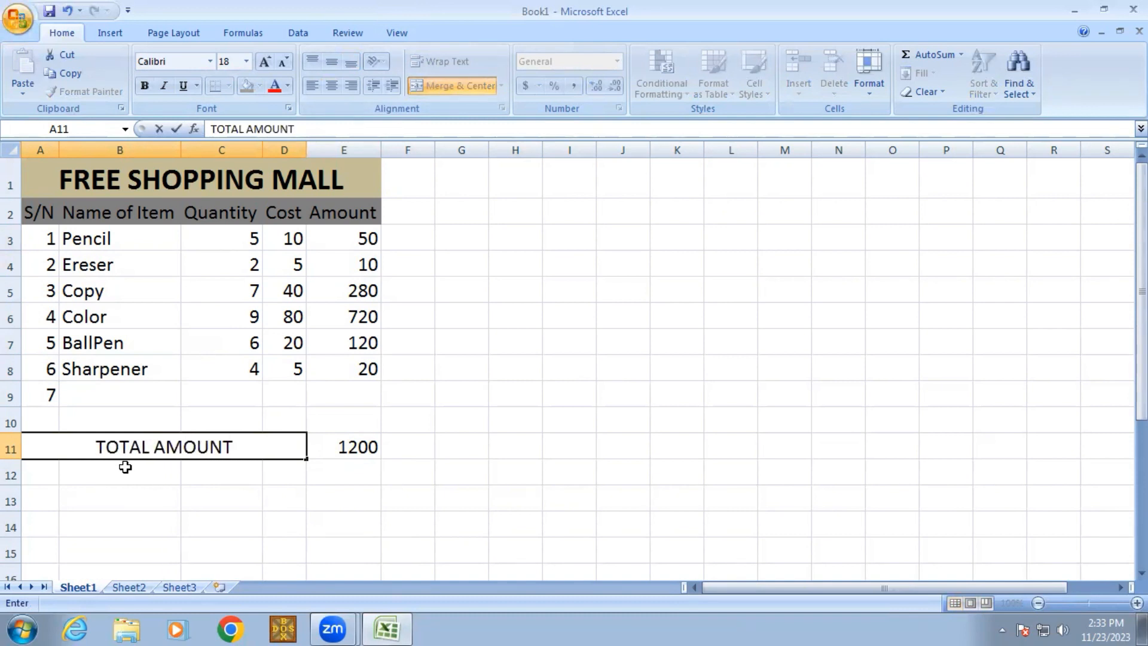
pyautogui.click(237, 493)
pyautogui.click(277, 440)
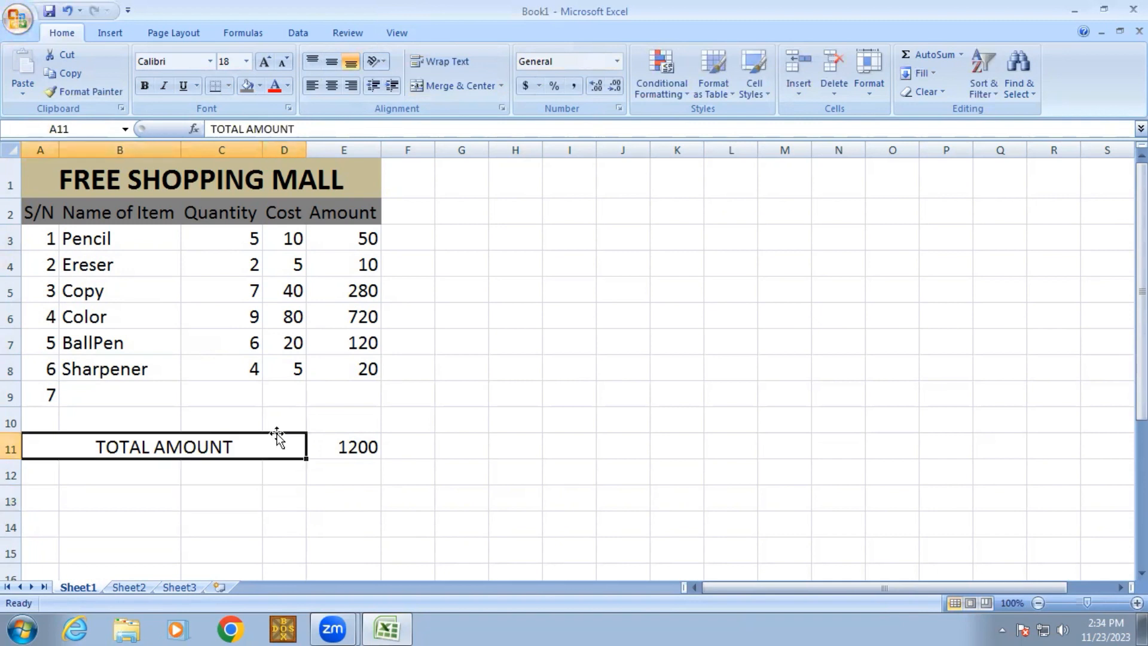
# Apply all borders to the whole table A1:E11.
pyautogui.moveTo(48, 189); pyautogui.dragTo(137, 433)
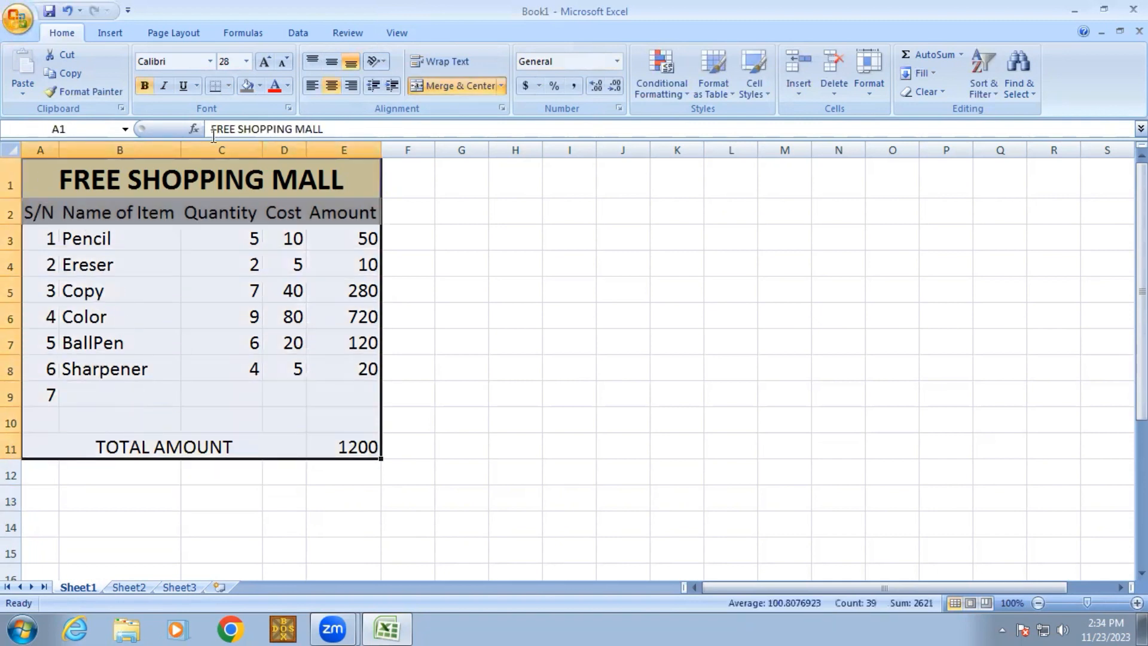
pyautogui.click(229, 85)
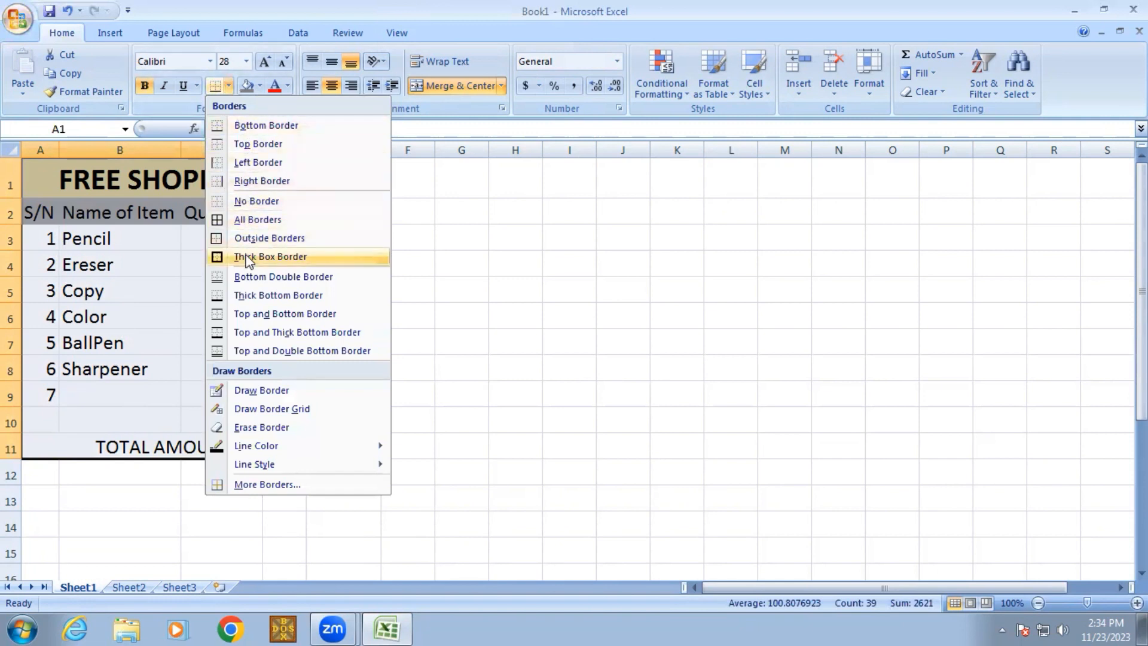
pyautogui.click(242, 219)
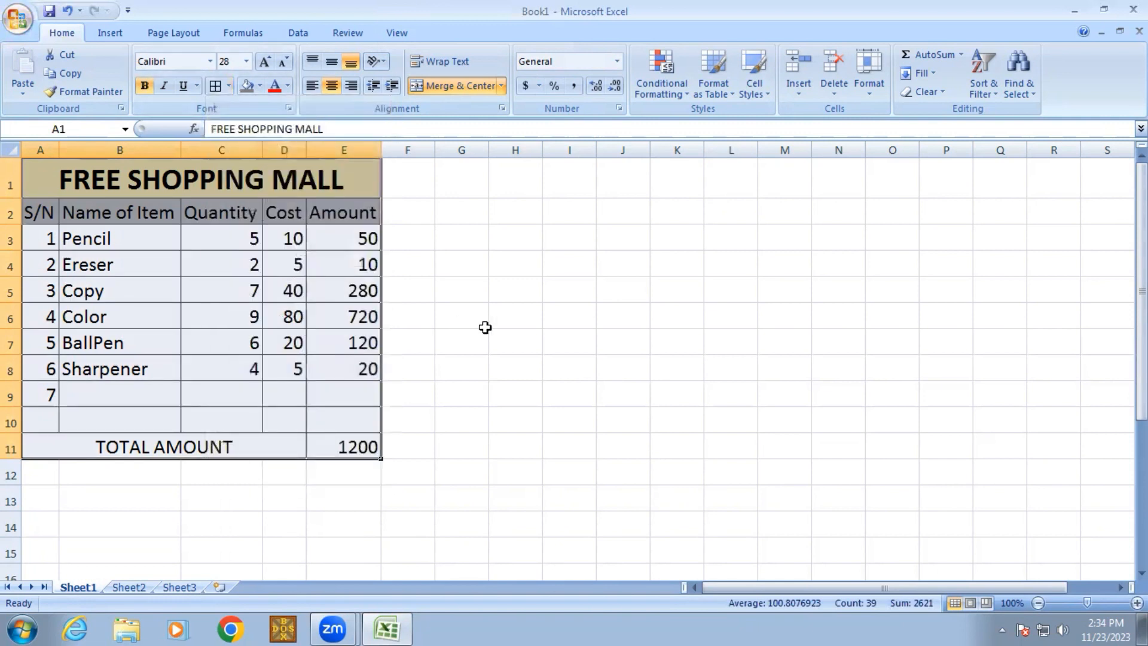
pyautogui.click(273, 413)
pyautogui.click(43, 421)
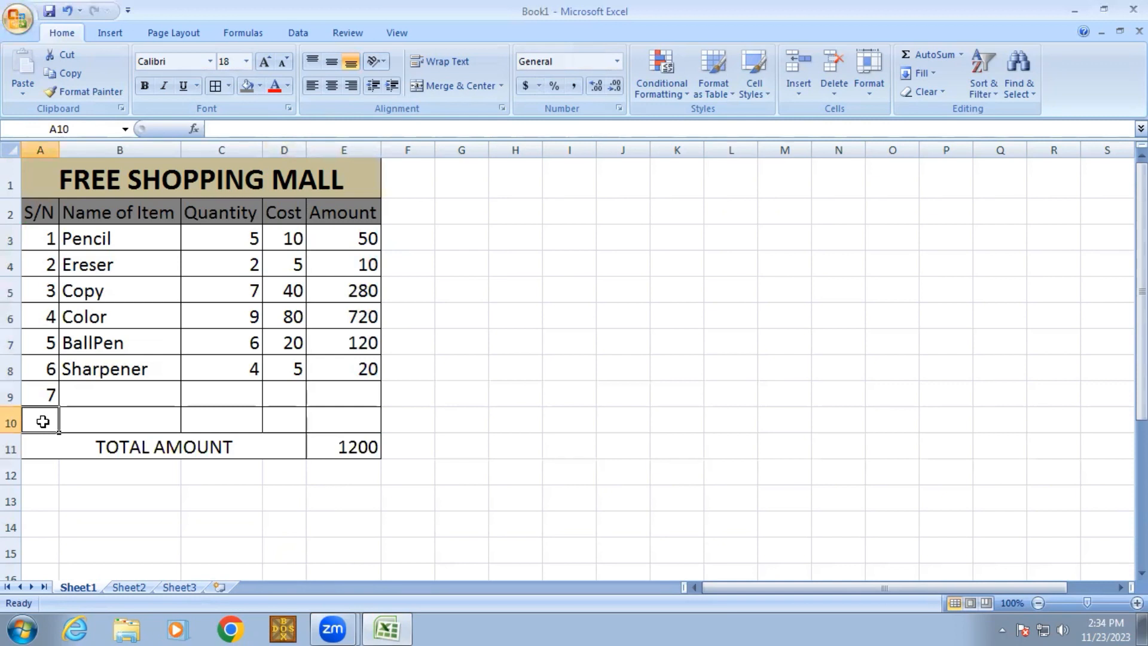
pyautogui.click(279, 424)
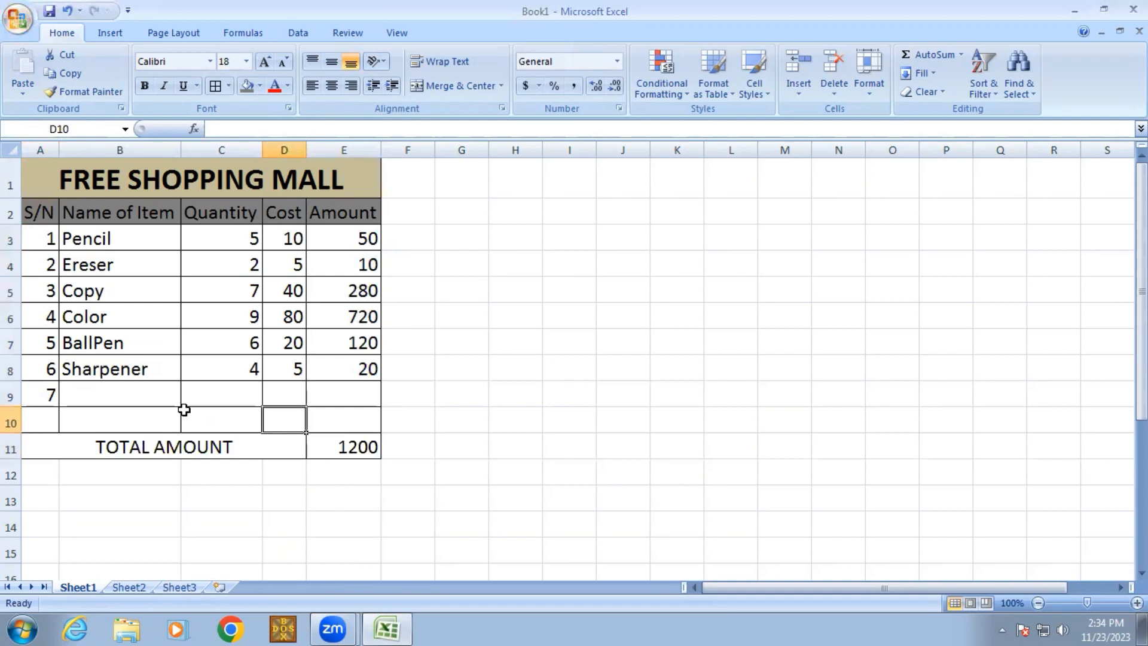
pyautogui.click(441, 319)
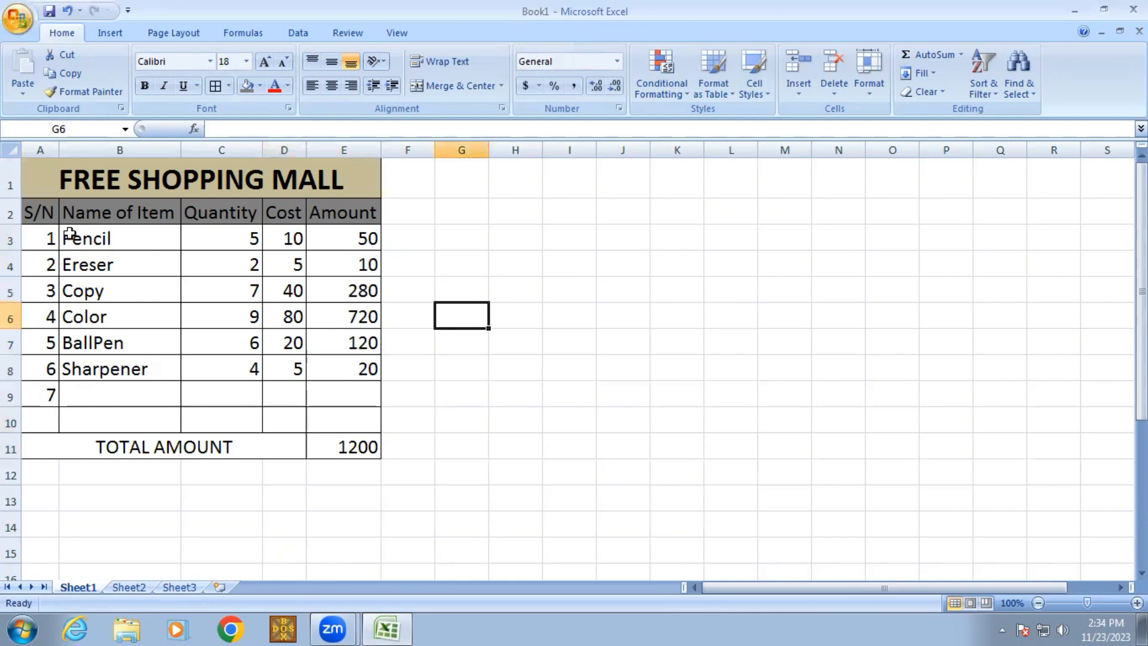
# Fill the table body A3:E11 with the standard light blue color.
pyautogui.moveTo(48, 236); pyautogui.dragTo(320, 436)
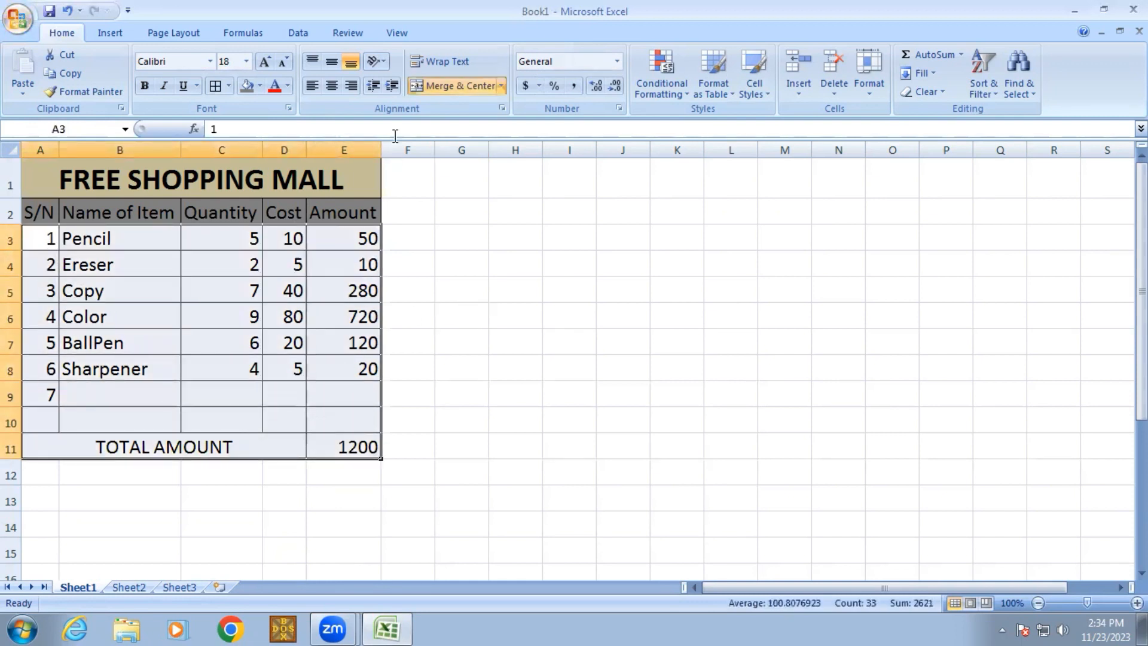
pyautogui.click(259, 86)
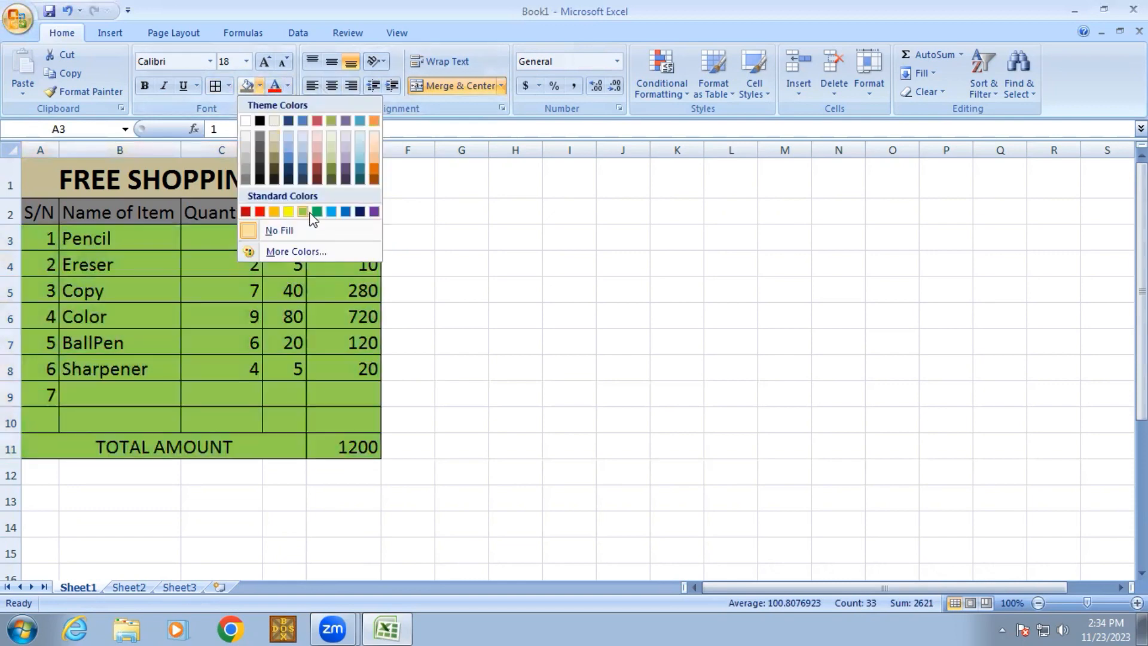
pyautogui.click(330, 212)
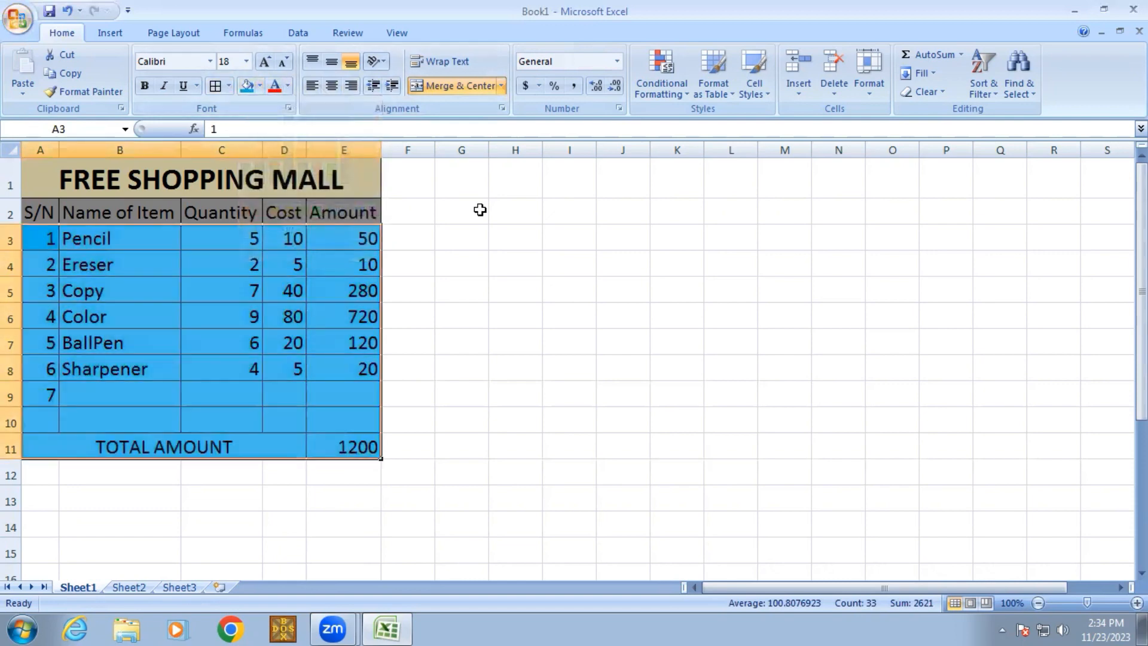
pyautogui.click(480, 209)
pyautogui.click(505, 281)
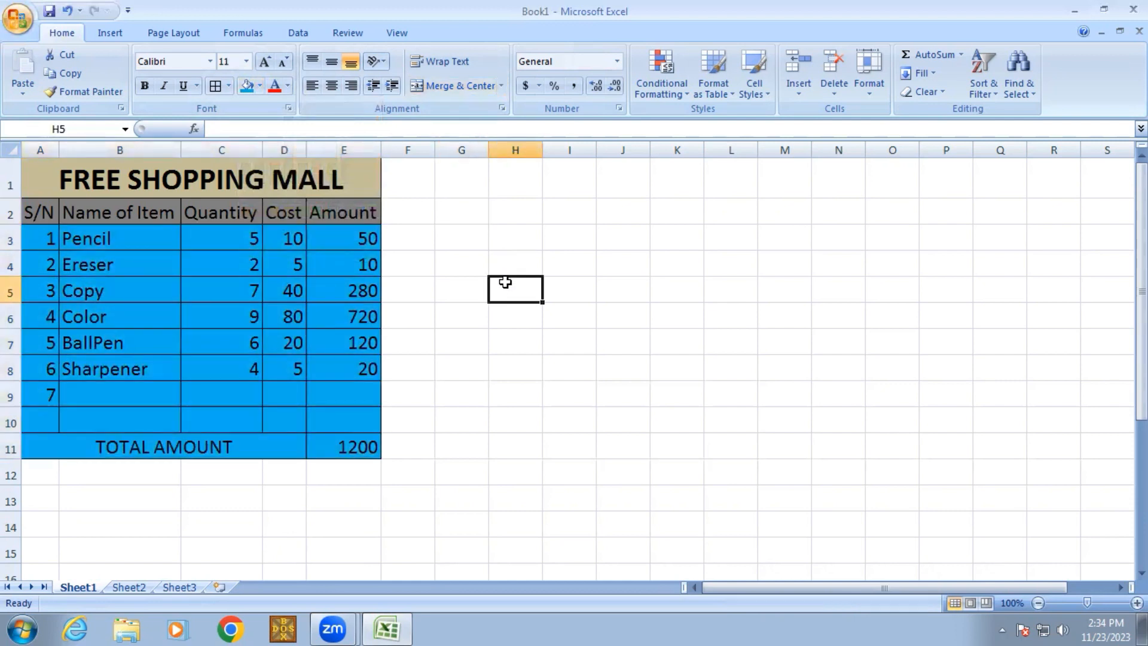
# Fill the TOTAL AMOUNT row A11:E11 with the standard red color.
pyautogui.moveTo(96, 445); pyautogui.dragTo(335, 443)
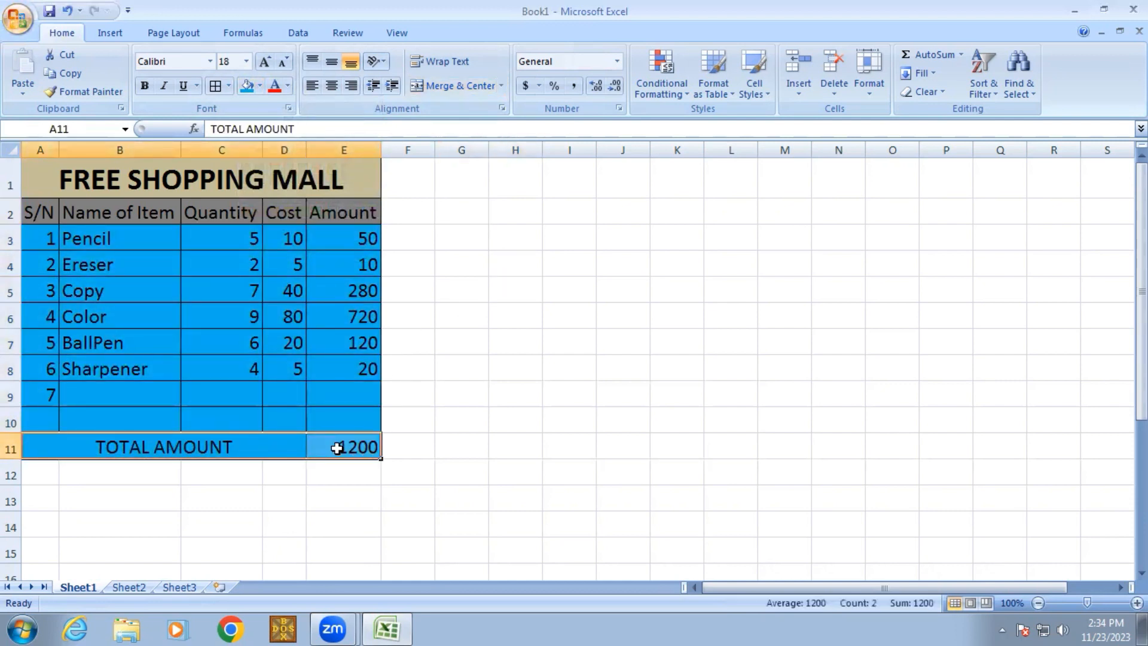
pyautogui.click(260, 86)
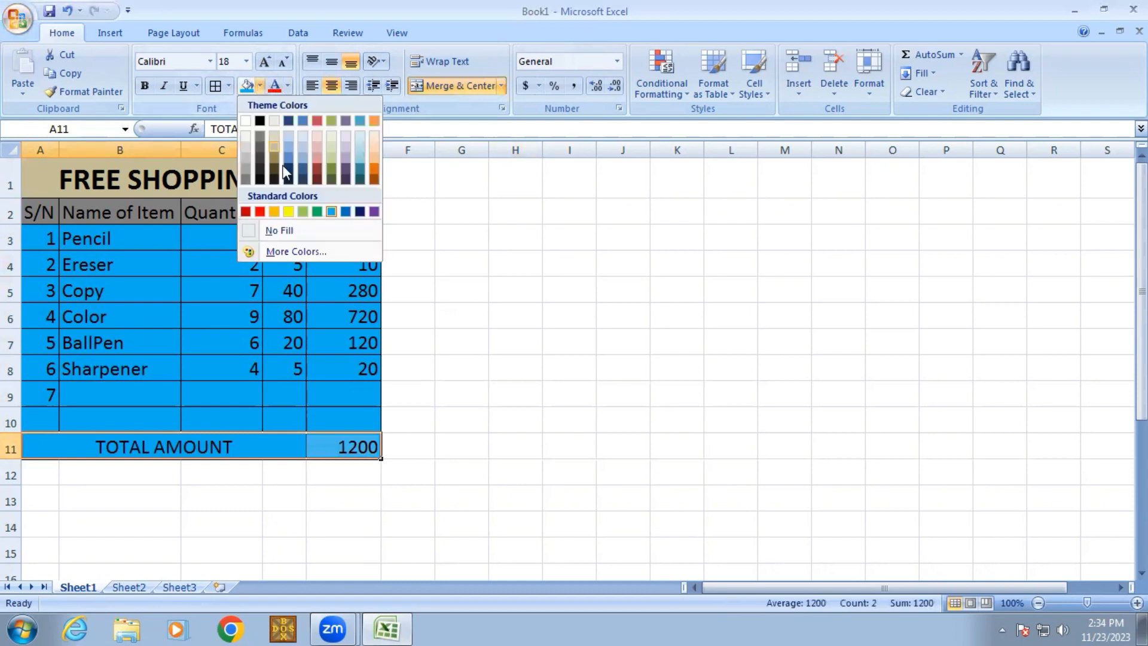
pyautogui.click(259, 212)
pyautogui.click(504, 275)
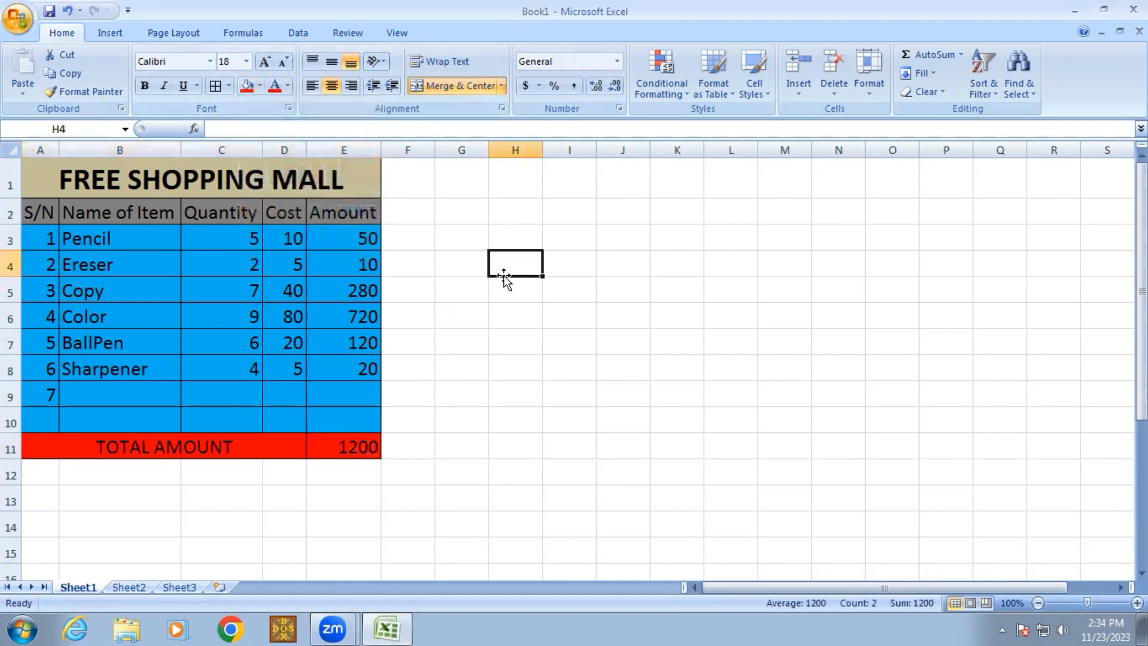
# Apply a thick box border around the whole table A1:E11.
pyautogui.moveTo(47, 172); pyautogui.dragTo(288, 433)
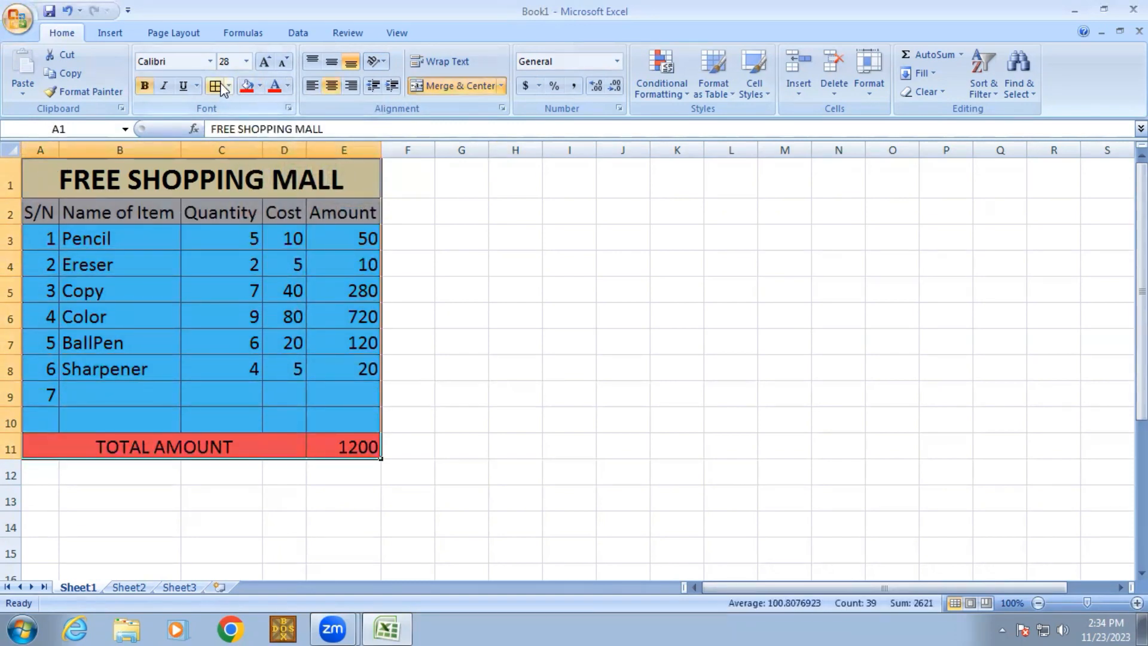
pyautogui.click(228, 86)
pyautogui.click(230, 257)
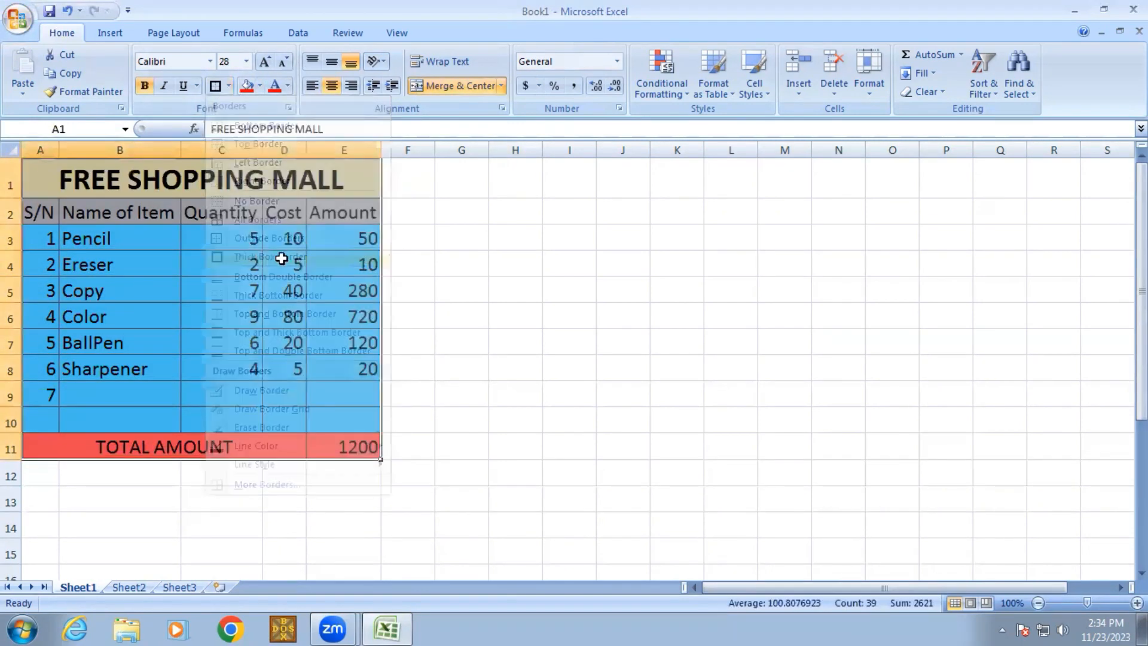
pyautogui.click(416, 280)
pyautogui.click(595, 356)
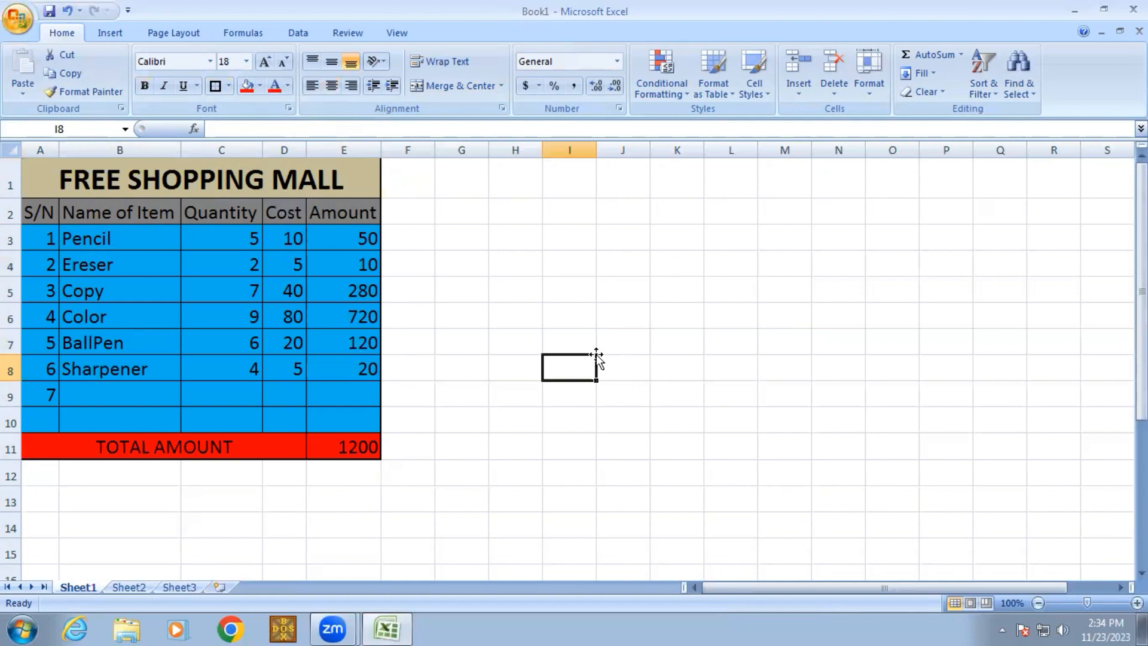
pyautogui.click(352, 451)
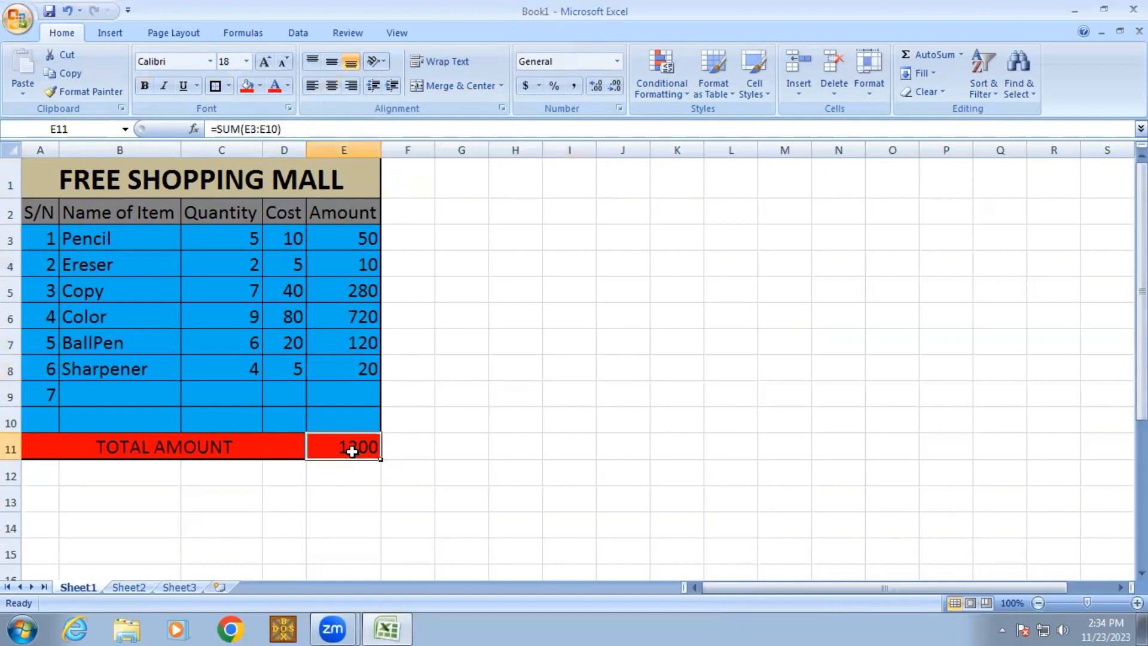
pyautogui.click(470, 423)
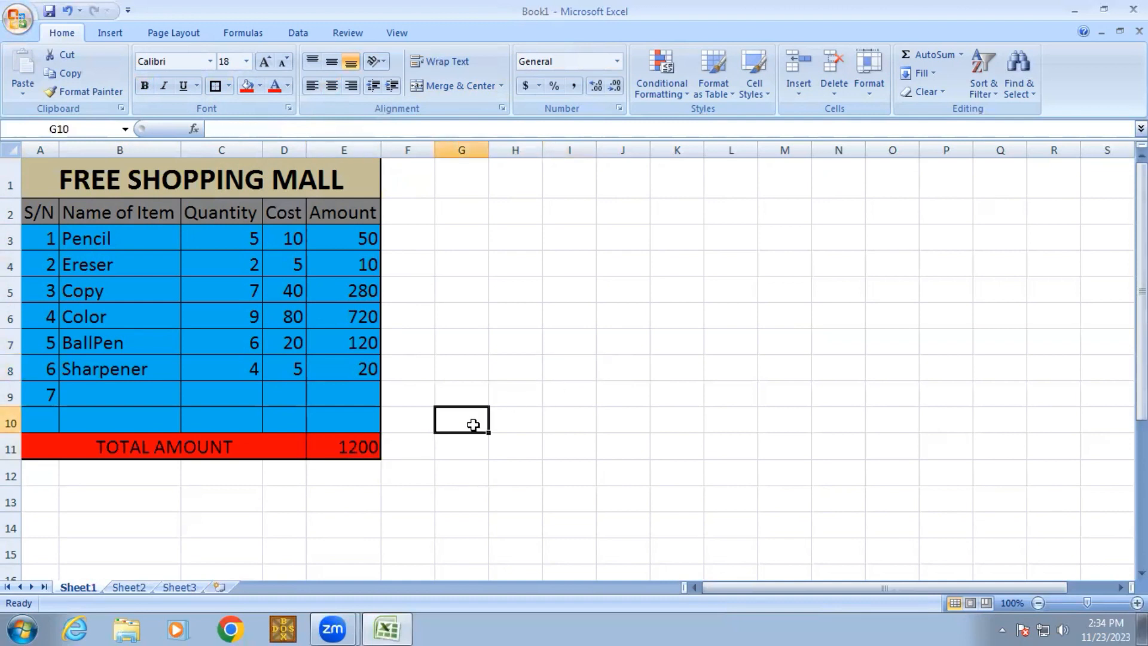
# Open the Save As dialog for the workbook.
pyautogui.click(18, 18)
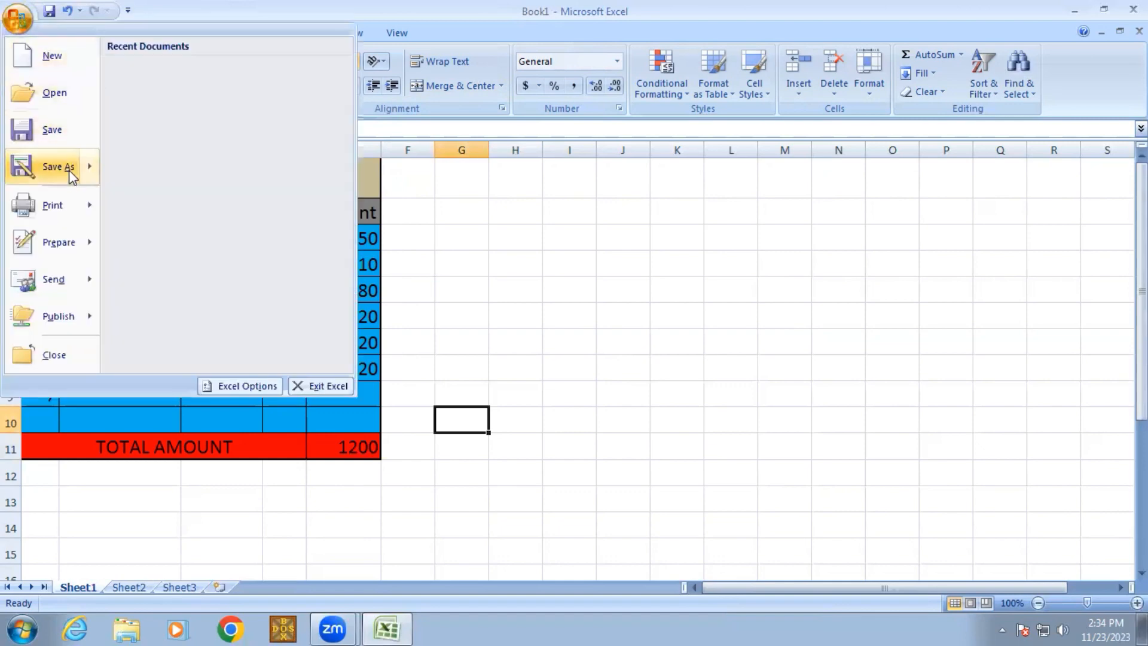
pyautogui.moveTo(71, 183)
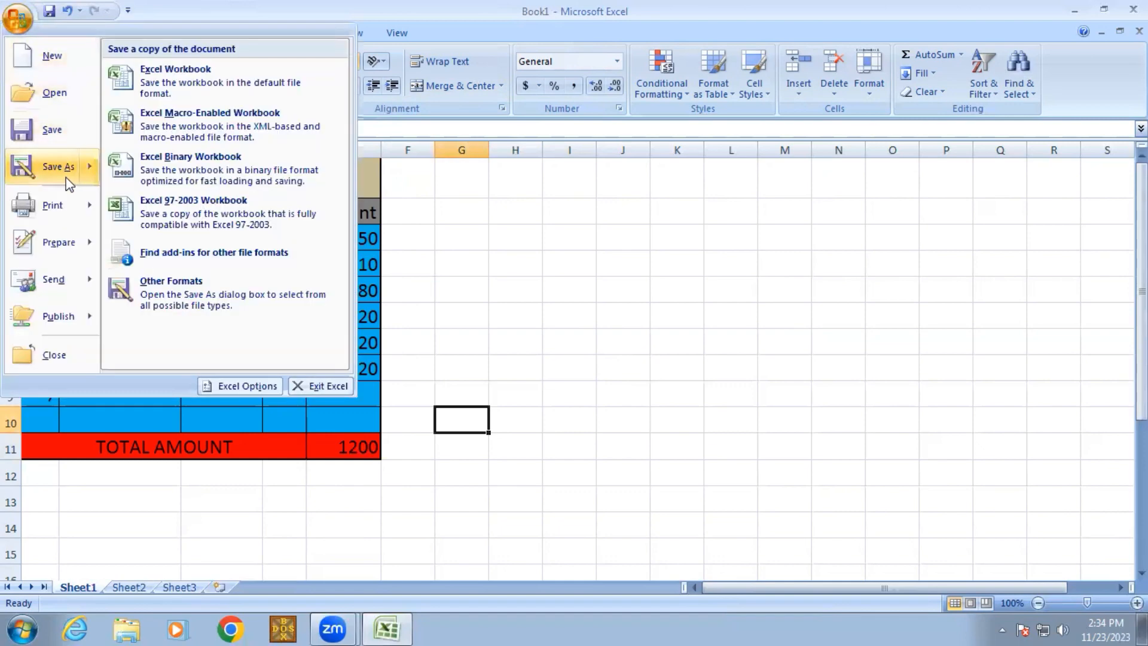
pyautogui.click(70, 183)
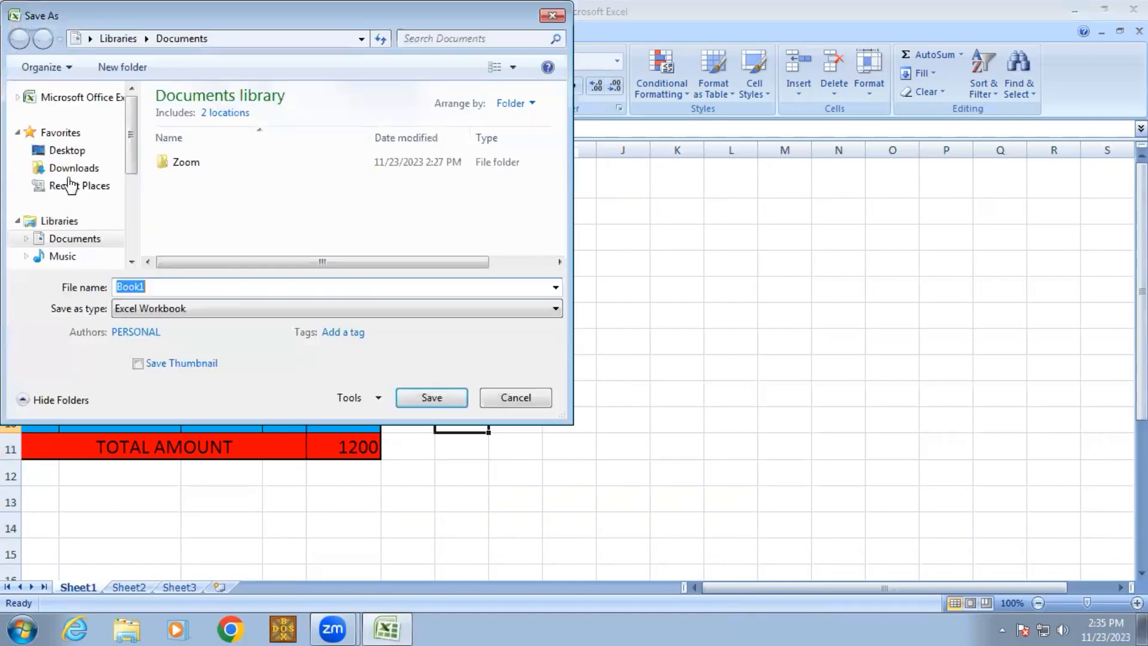